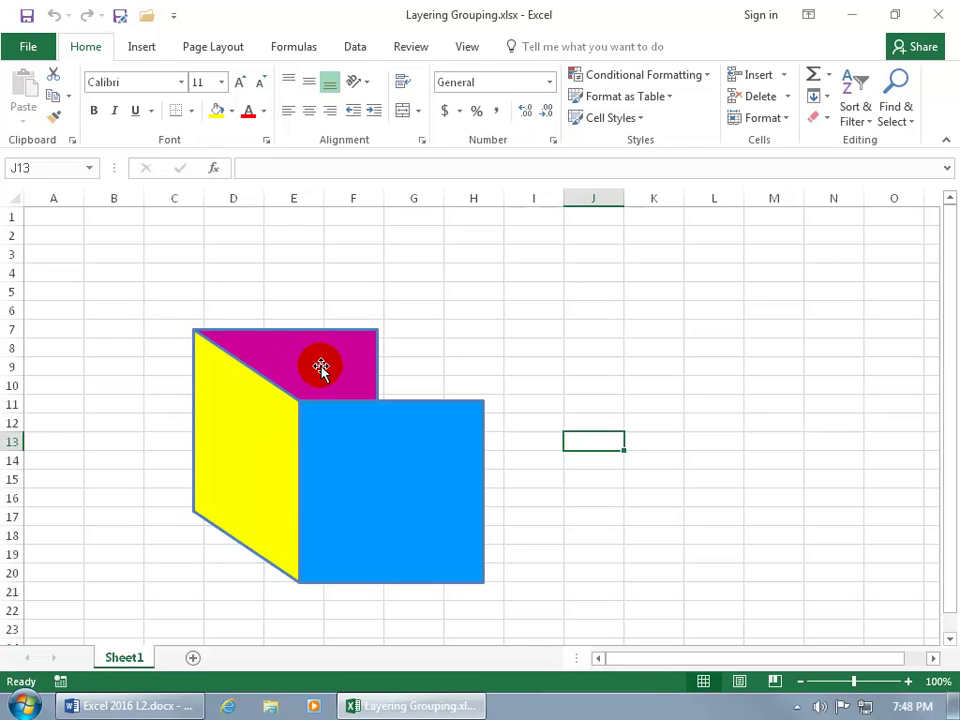
Try moving the yellow parallelogram slightly towards the blue square, and undo the move
left_click(261, 433)
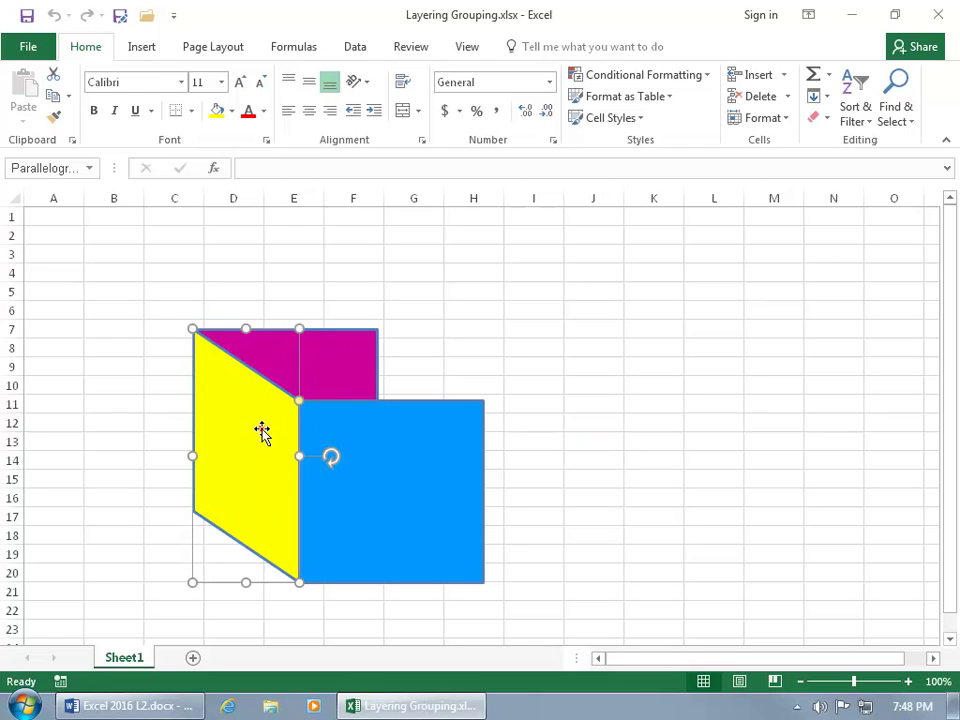
left_click_drag(253, 431, 285, 436)
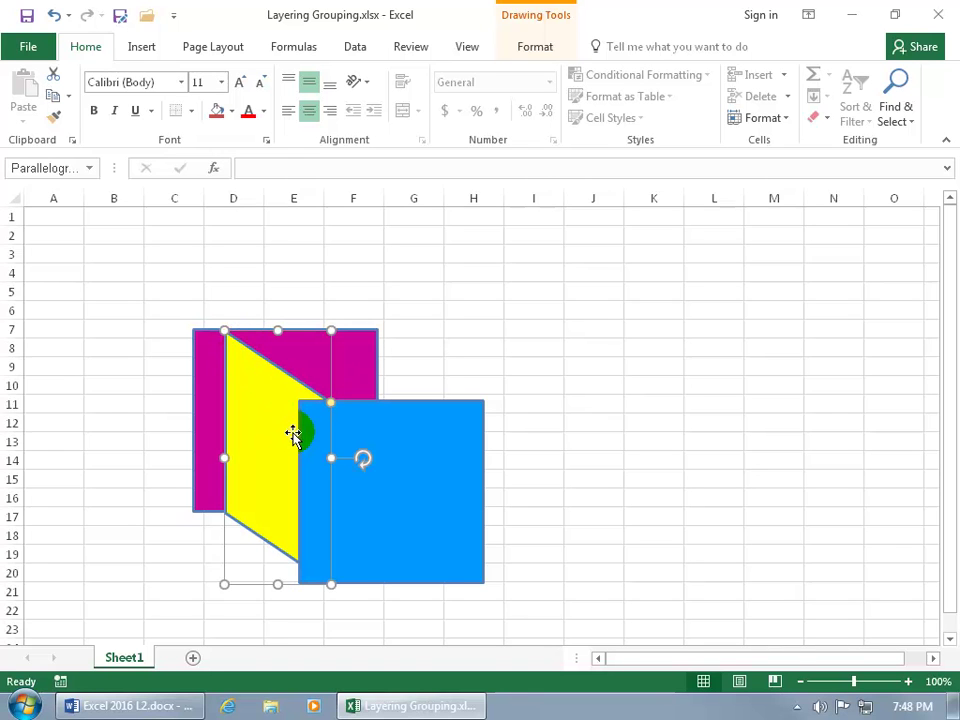
left_click(55, 16)
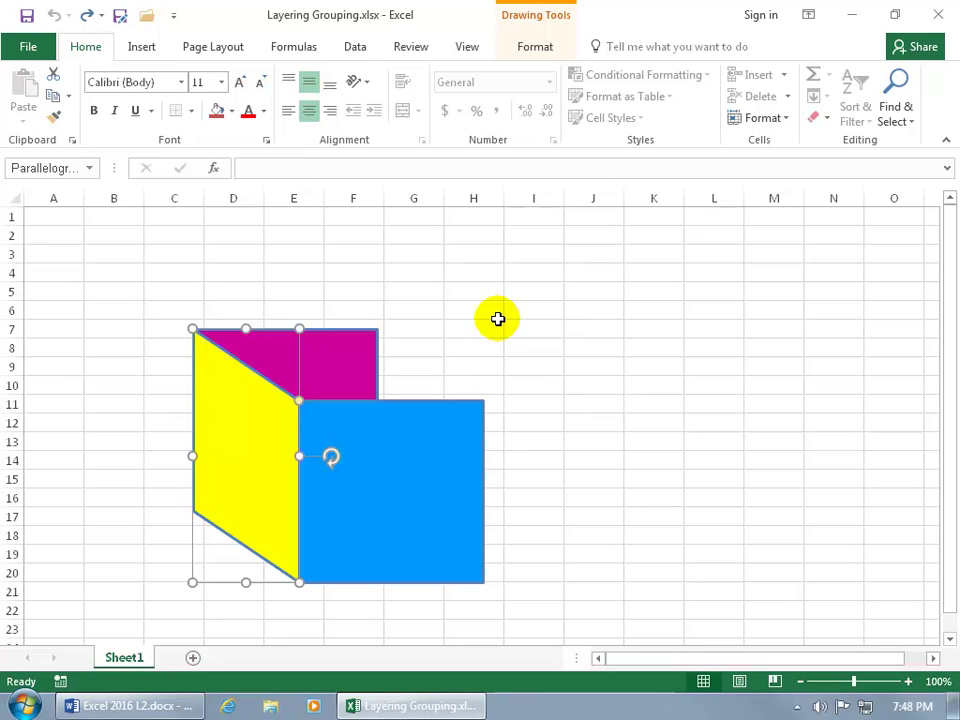
Bring the pink square forward one layer, in front of the yellow parallelogram
left_click(364, 351)
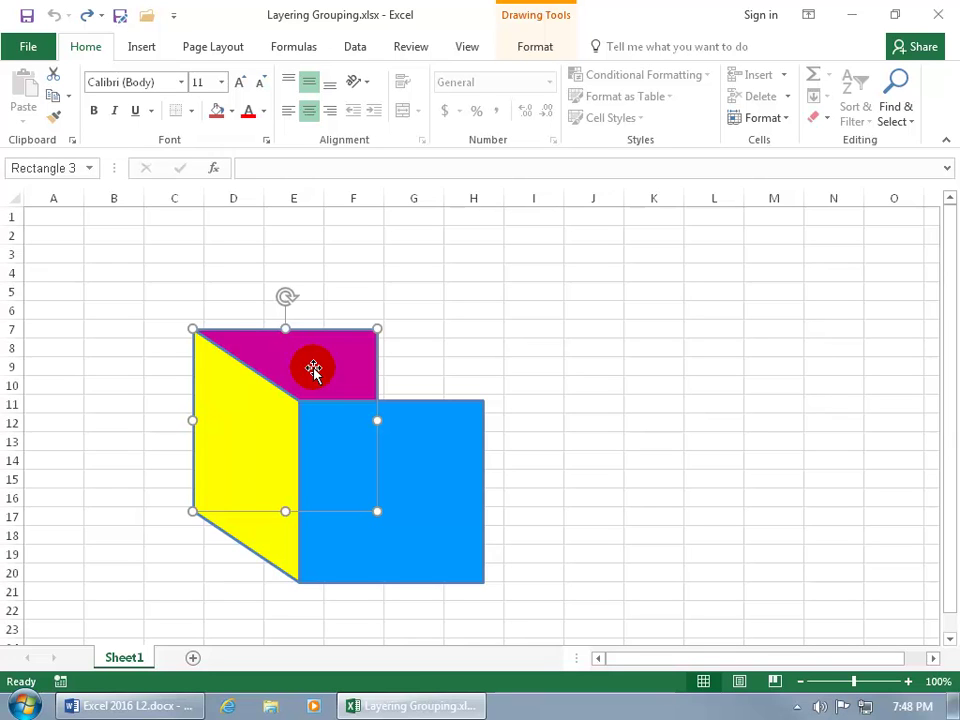
left_click(532, 50)
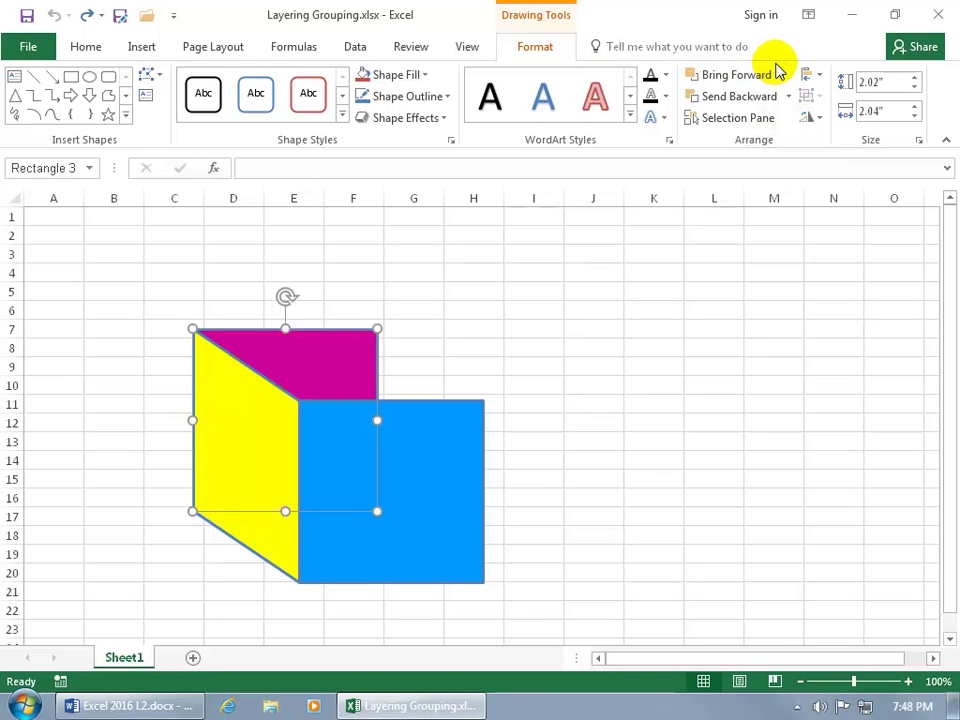
left_click(784, 76)
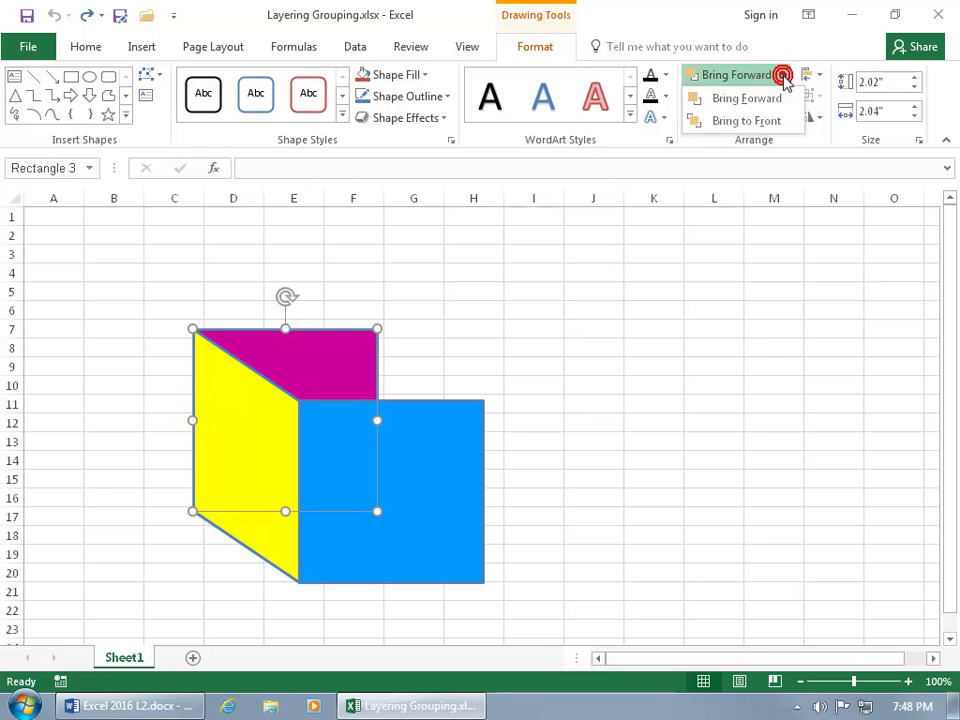
left_click(763, 102)
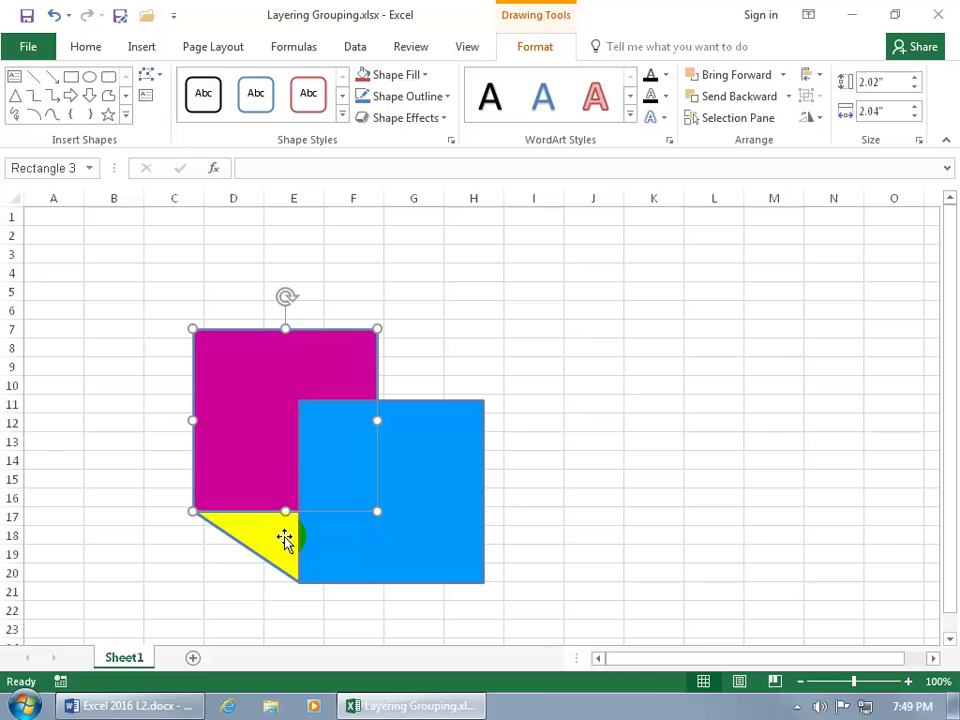
Bring the pink square forward one more layer, in front of the blue square
left_click(268, 431)
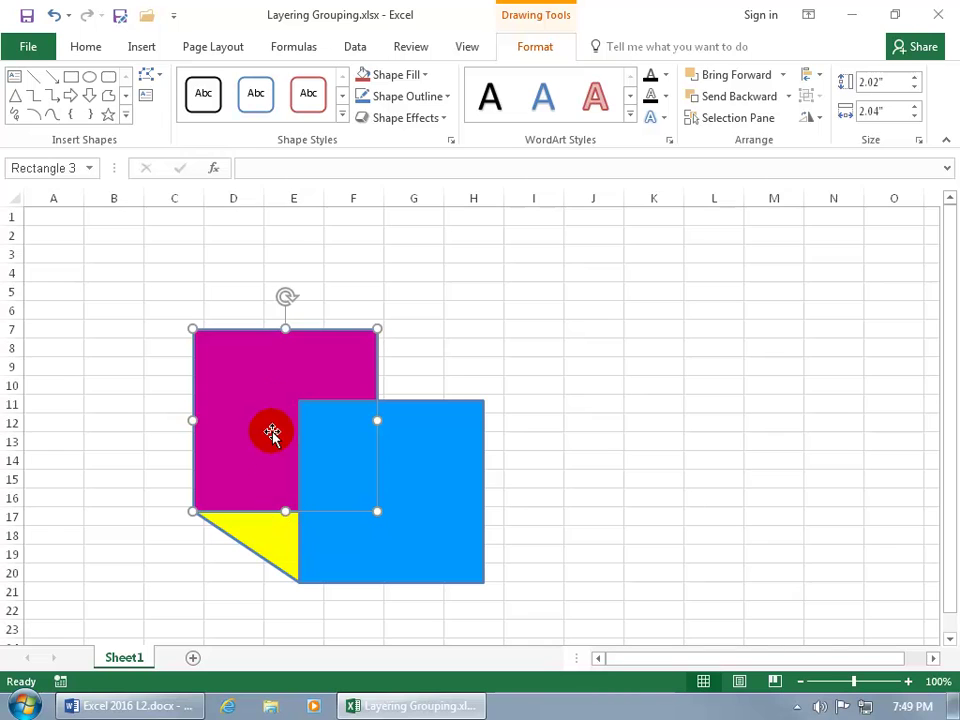
right_click(266, 371)
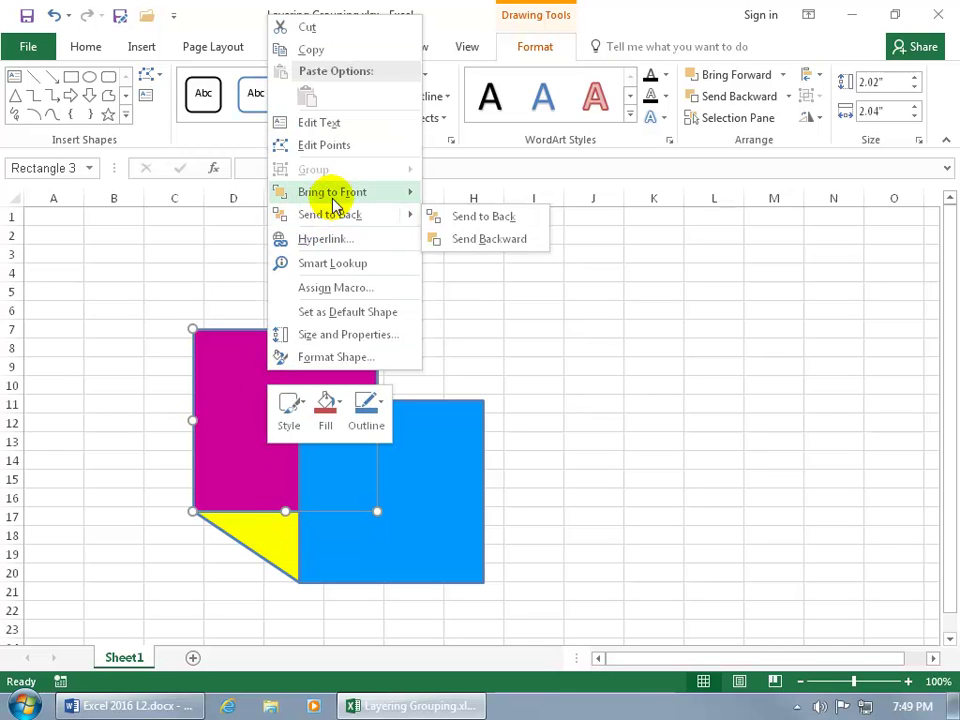
mouse_move(336, 197)
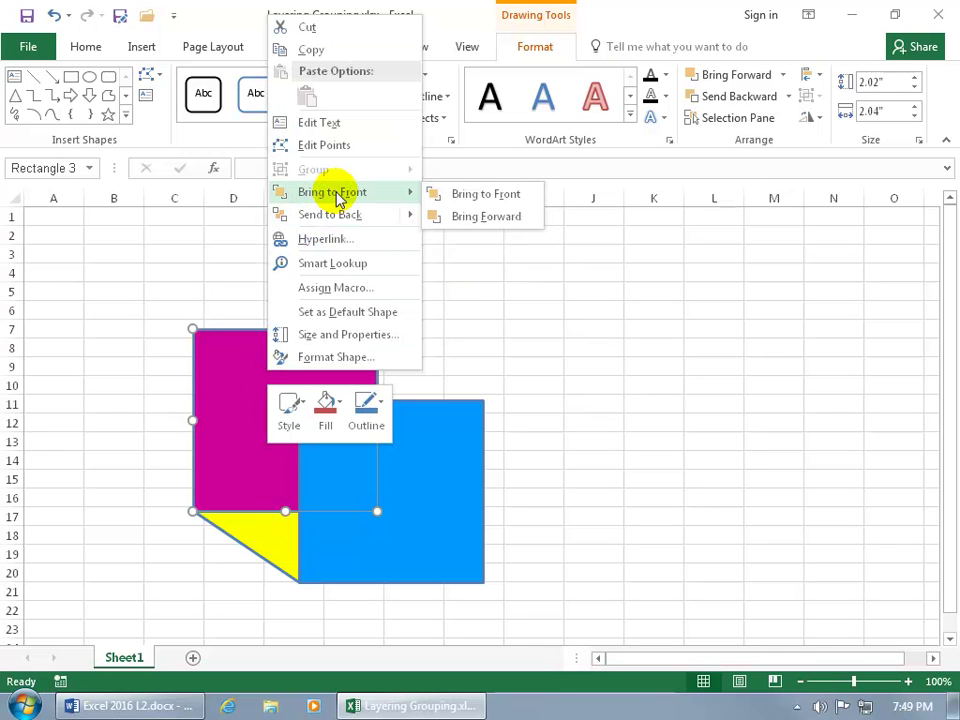
left_click(488, 218)
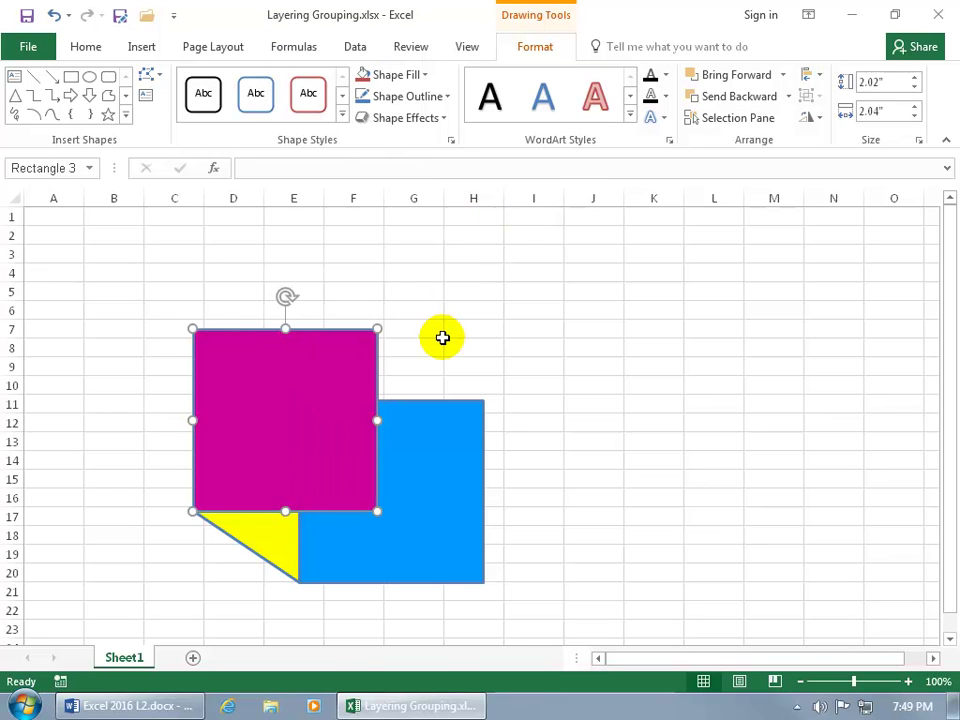
Send the pink square to the back, behind both other shapes
right_click(293, 383)
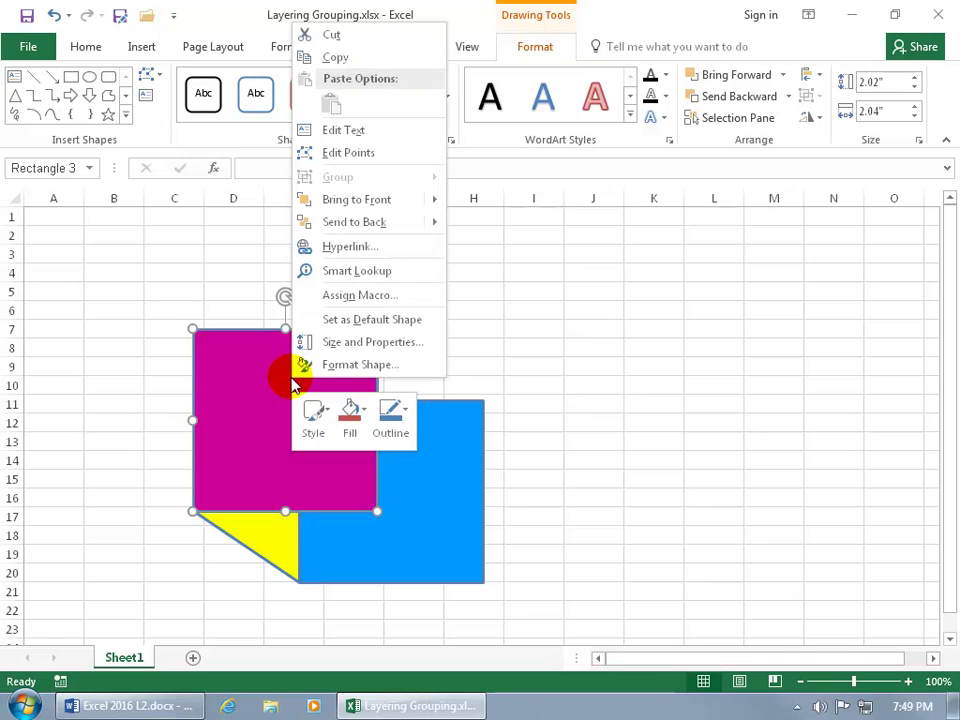
mouse_move(388, 231)
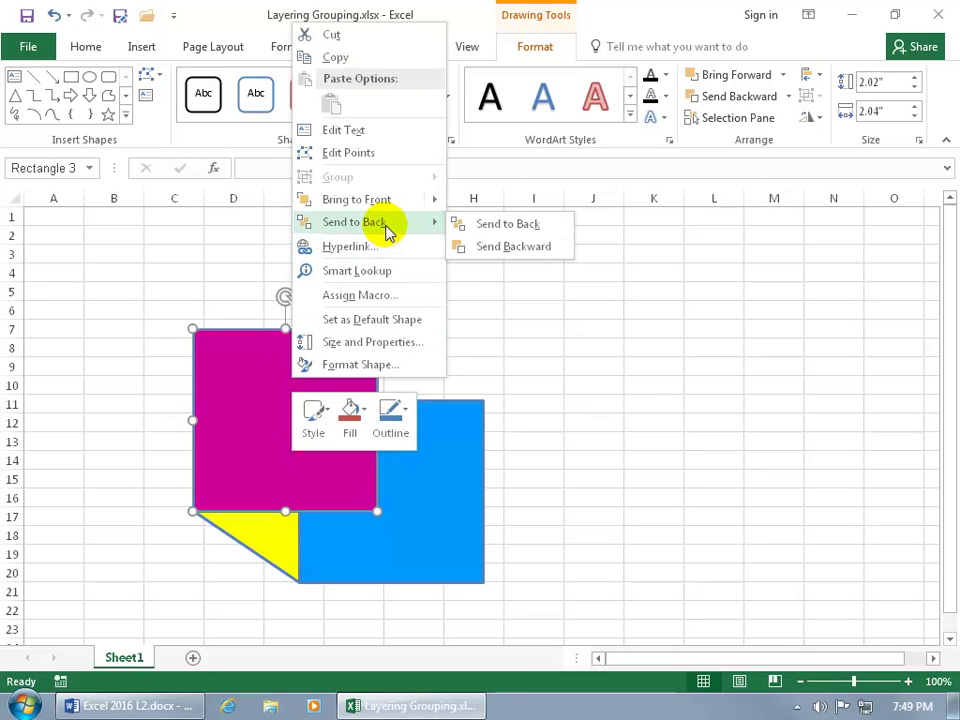
left_click(511, 226)
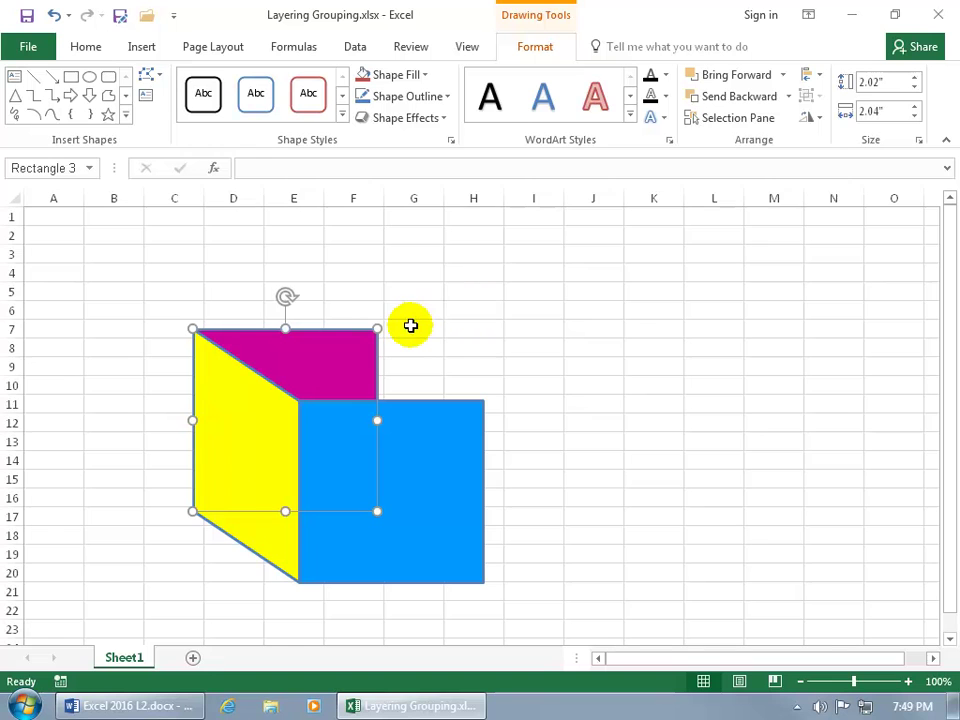
Shrink the pink square to about 0.97" high and 1.04" wide behind the yellow parallelogram, and deselect it
left_click_drag(380, 328, 285, 422)
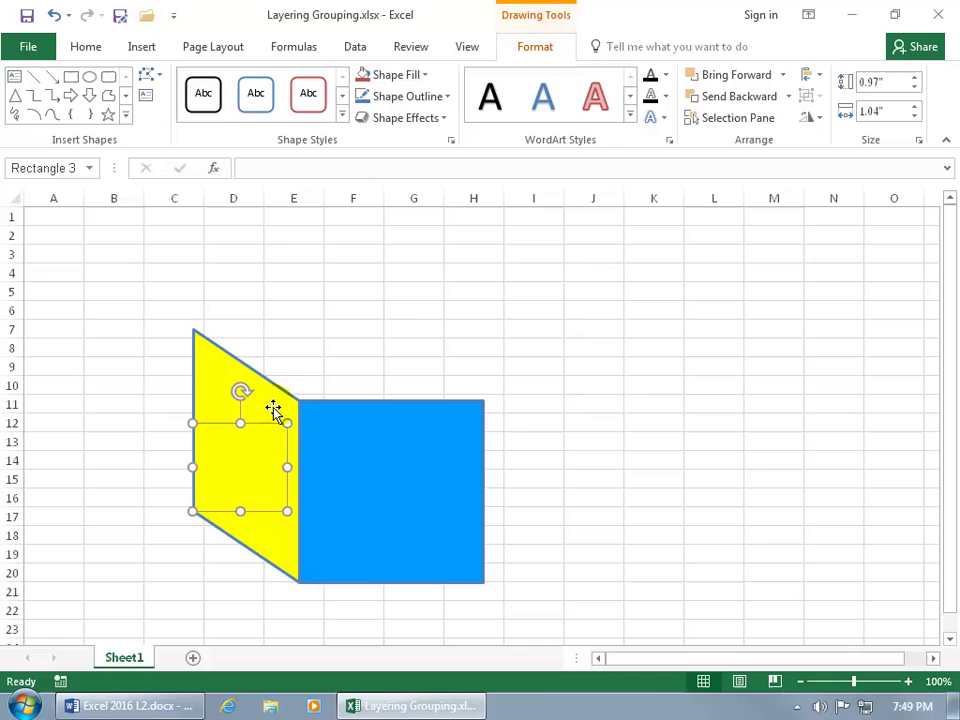
left_click(397, 318)
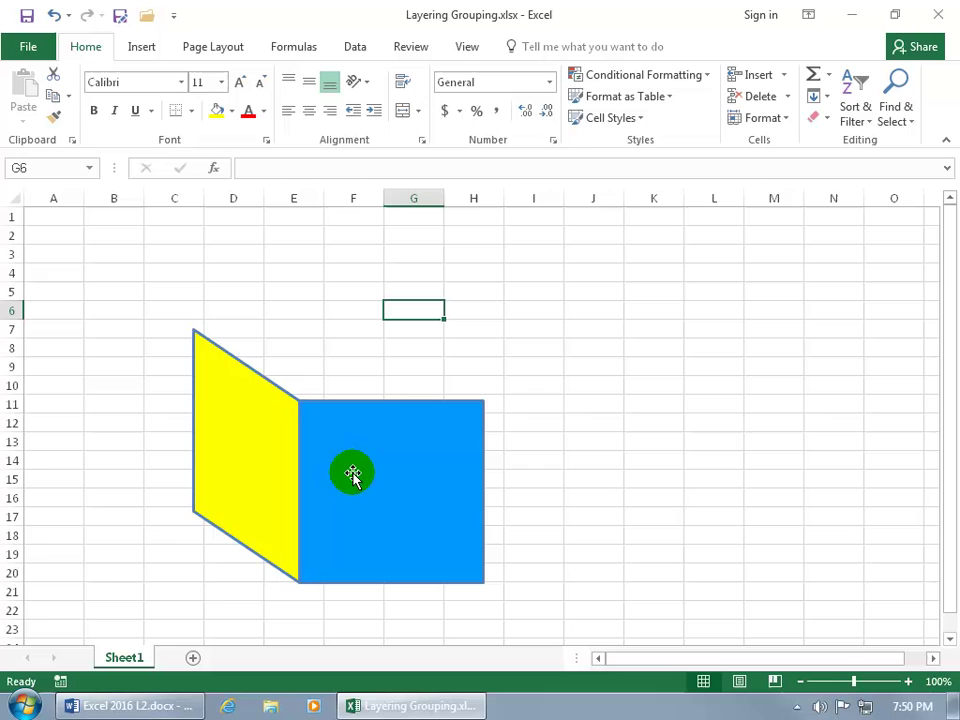
Try moving the yellow parallelogram aside to reach the hidden pink square, move it back, and undo both moves
left_click_drag(281, 463, 167, 459)
left_click(270, 462)
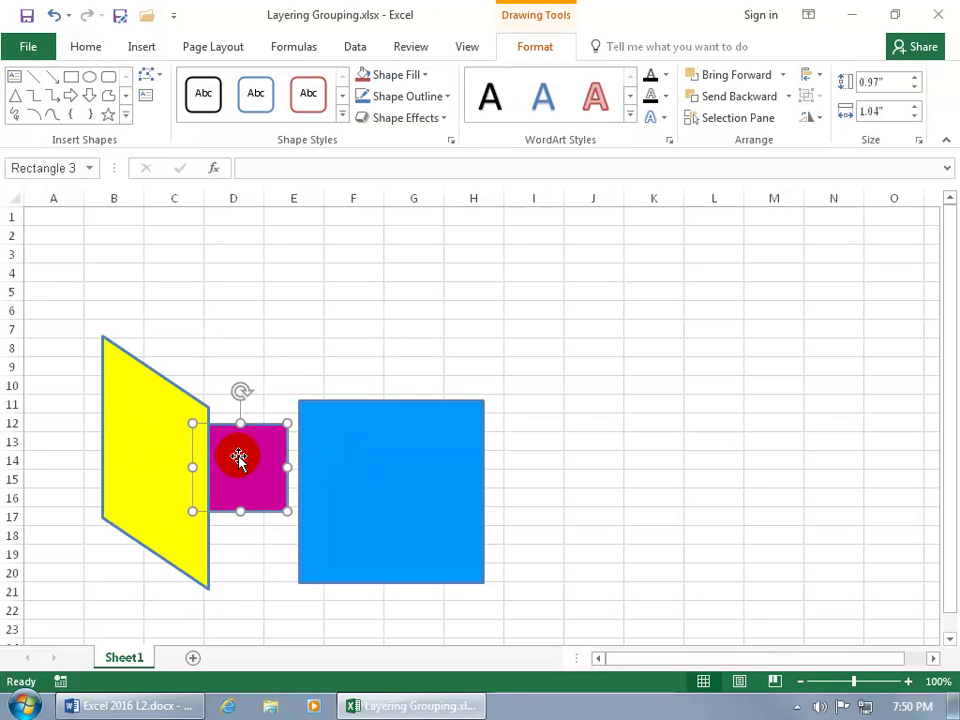
left_click_drag(167, 424, 266, 460)
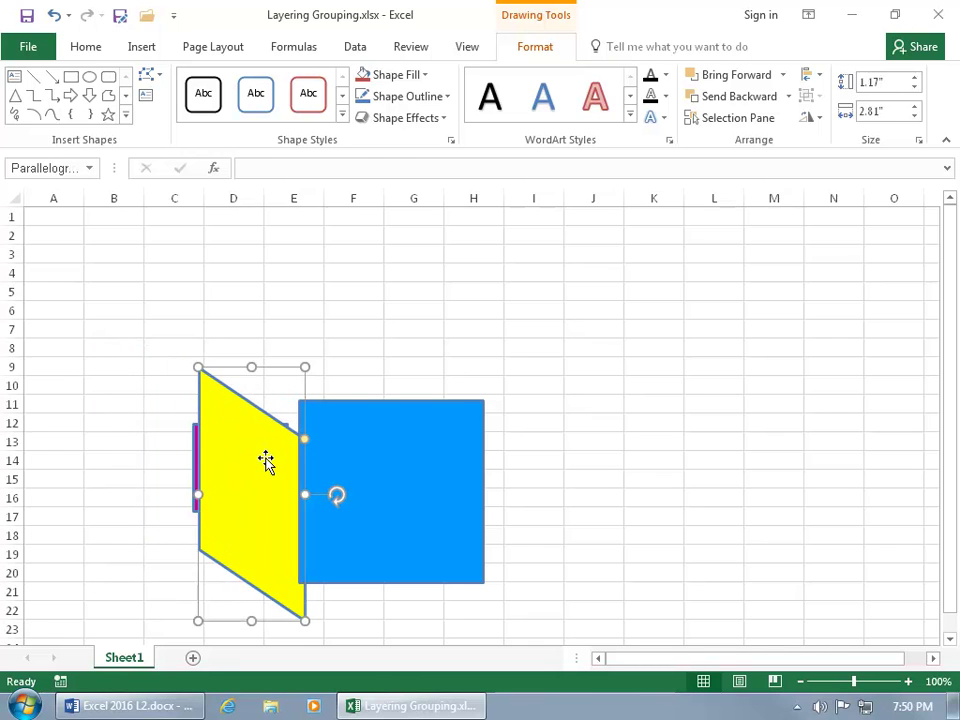
left_click(55, 15)
left_click(56, 16)
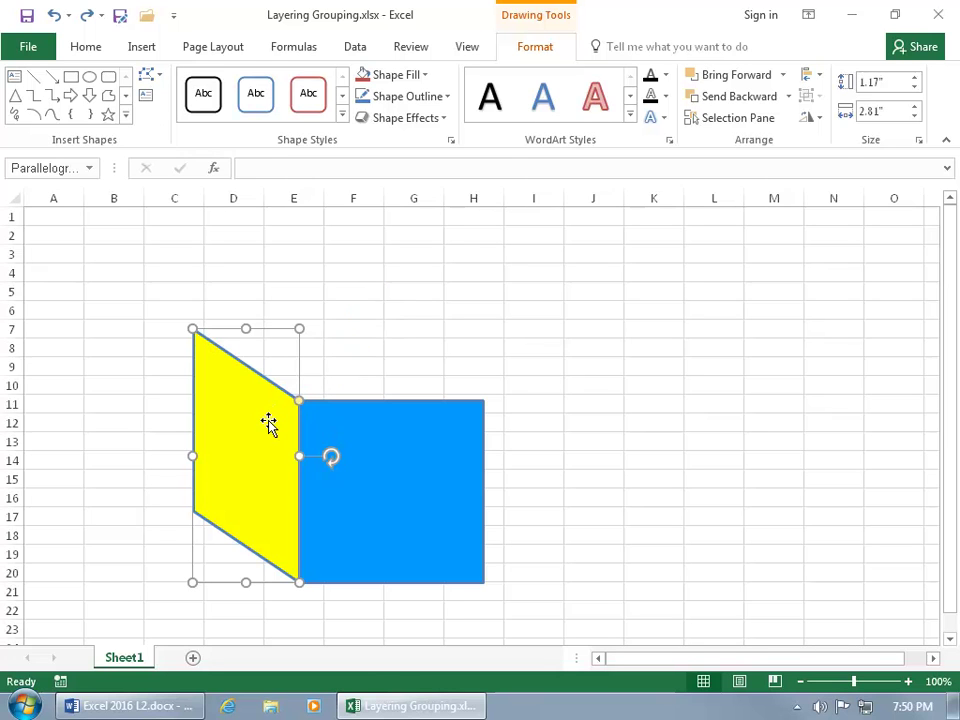
Cycle the selection through the shapes to the hidden pink square and bring it forward one layer, in front of the yellow parallelogram
key("Tab")
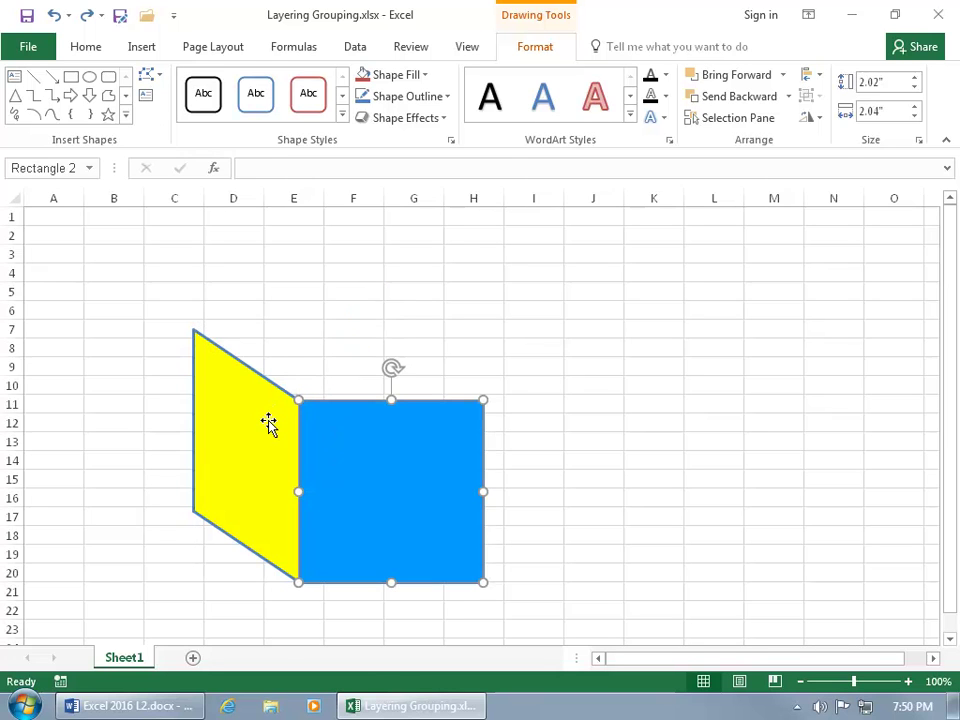
key("Tab")
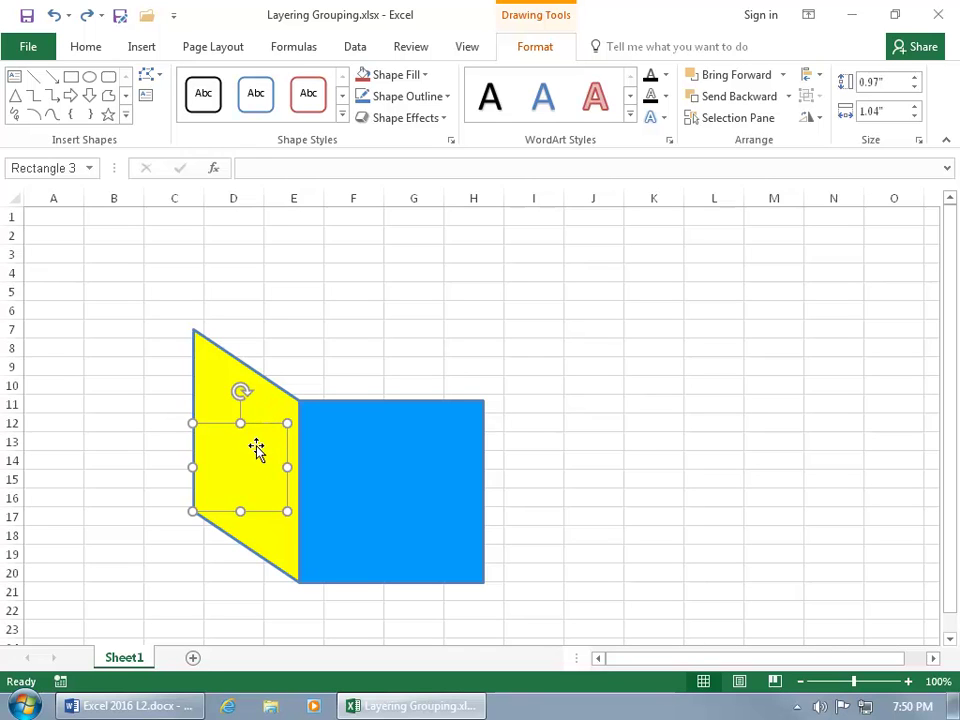
left_click(364, 476)
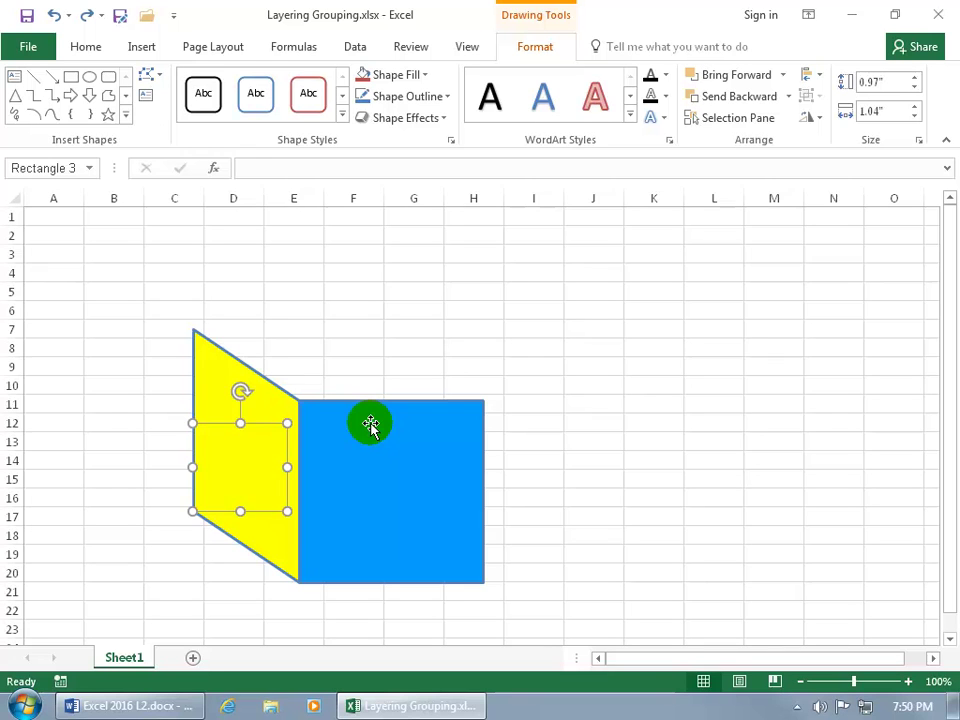
key("Tab")
key("Tab")
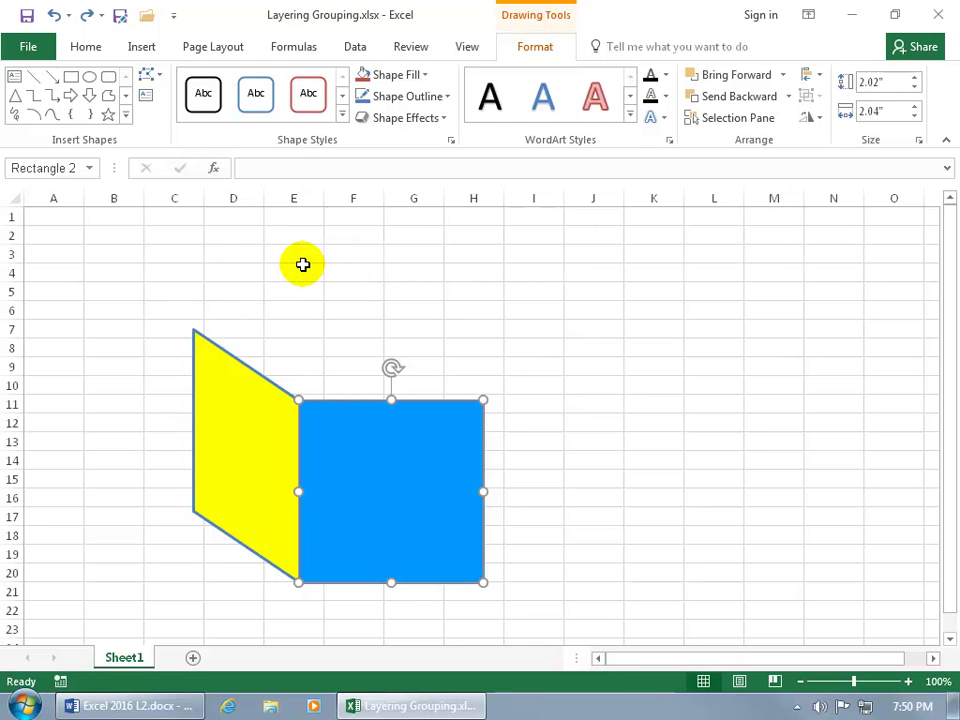
key("Tab")
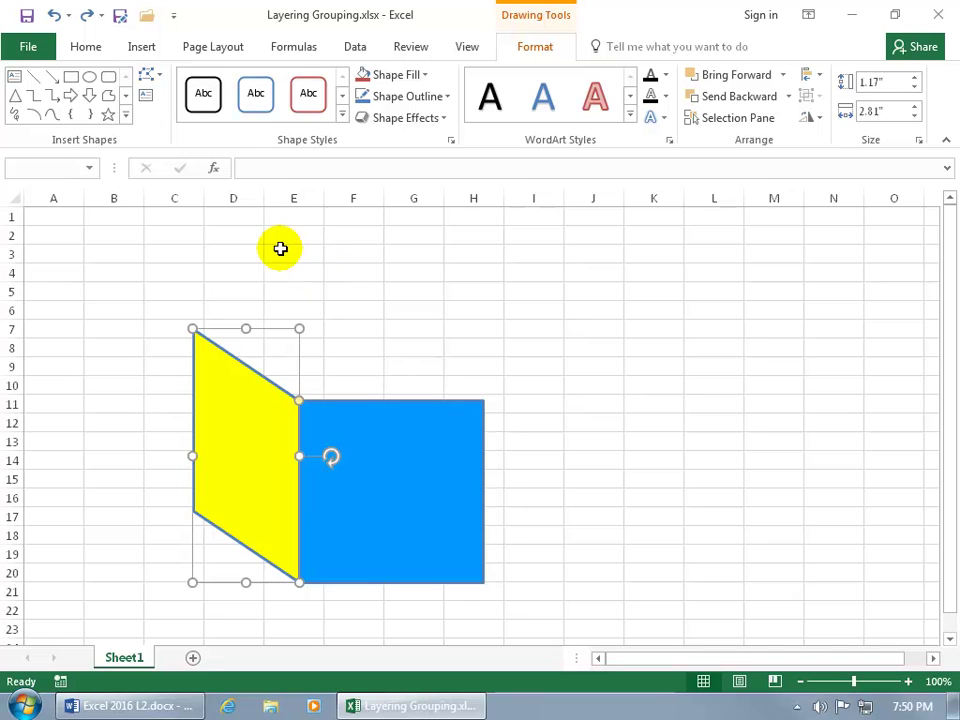
key("Tab")
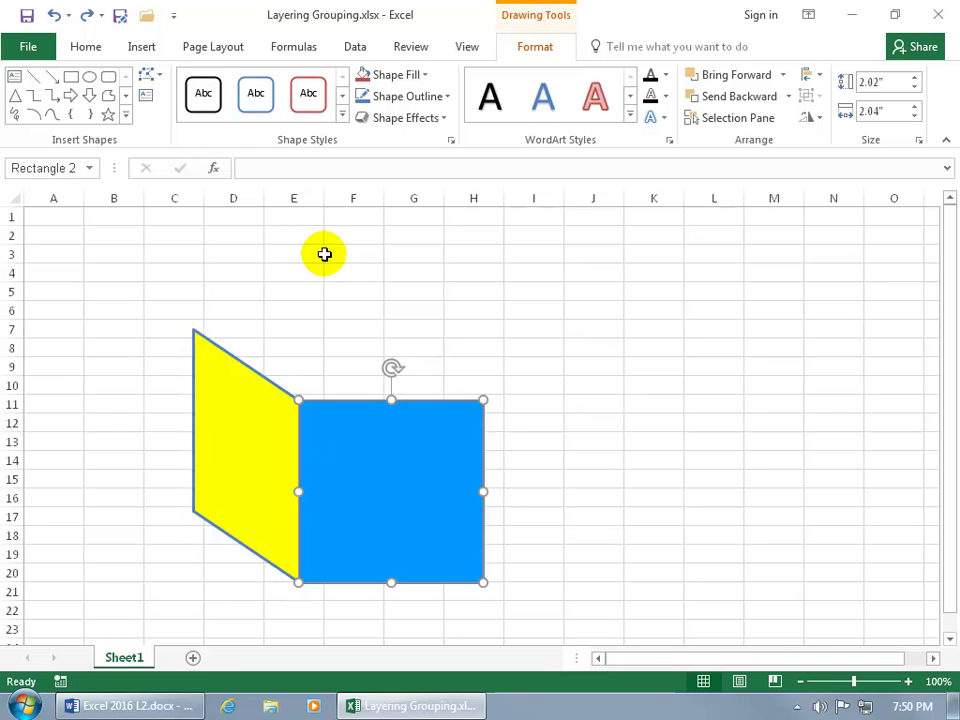
key("Tab")
key("Tab")
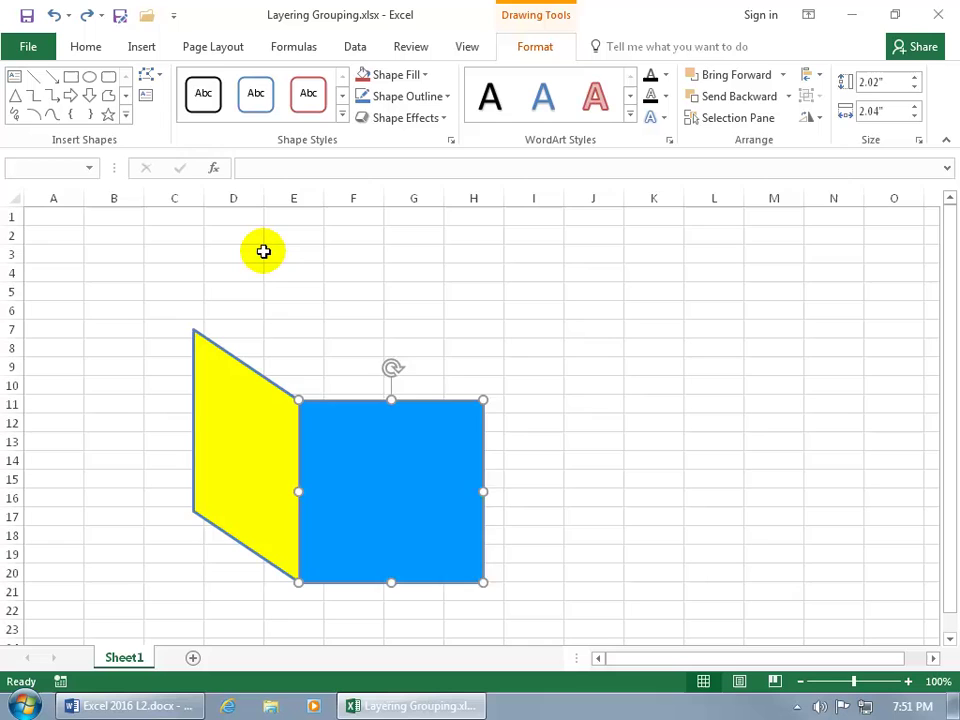
key("Tab")
key("Tab")
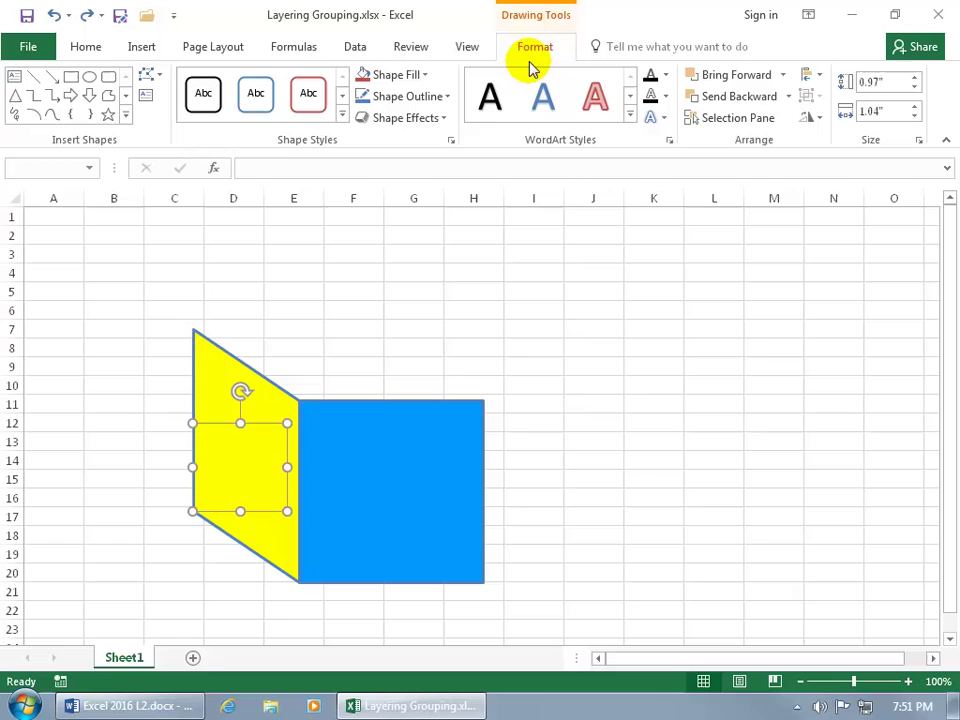
left_click(748, 76)
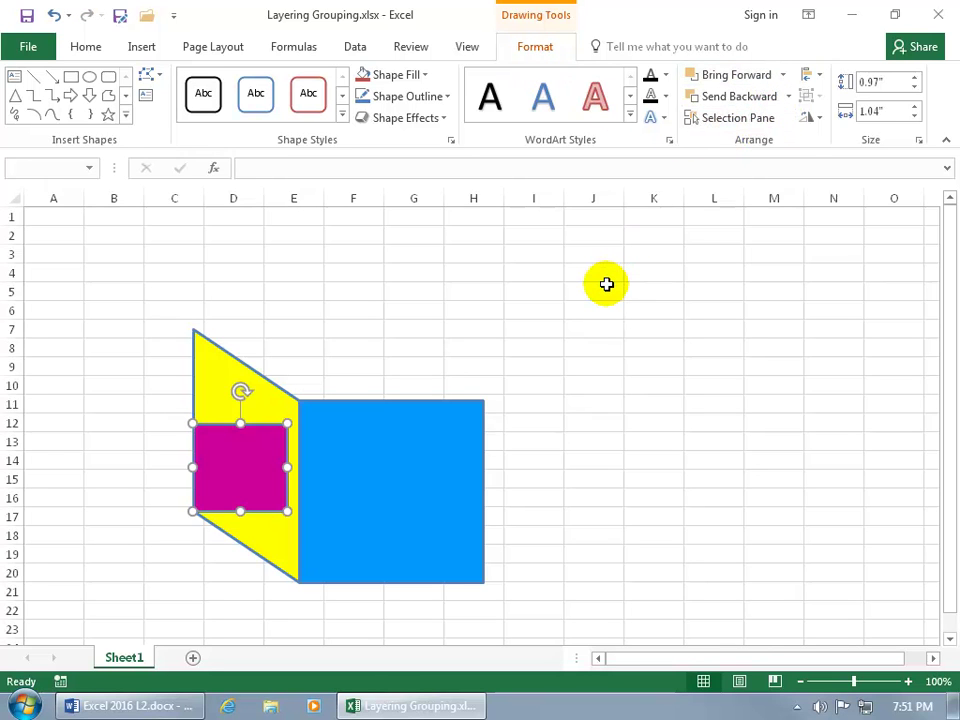
Show the list of the sheet's shapes and rename the pink square, Rectangle 3, as Pink
left_click(251, 466)
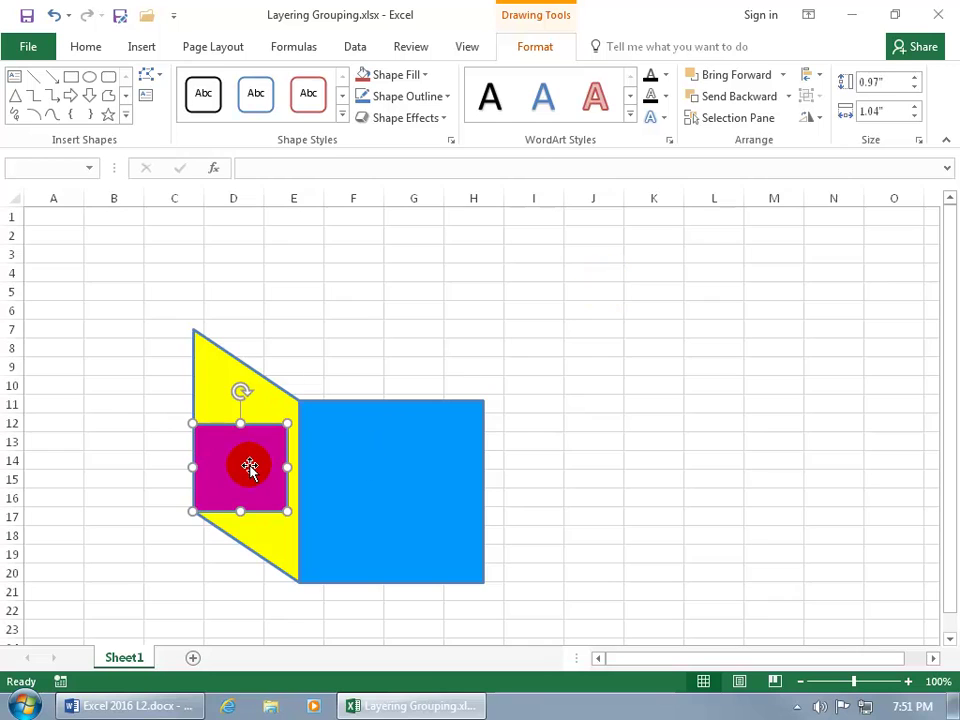
left_click(741, 120)
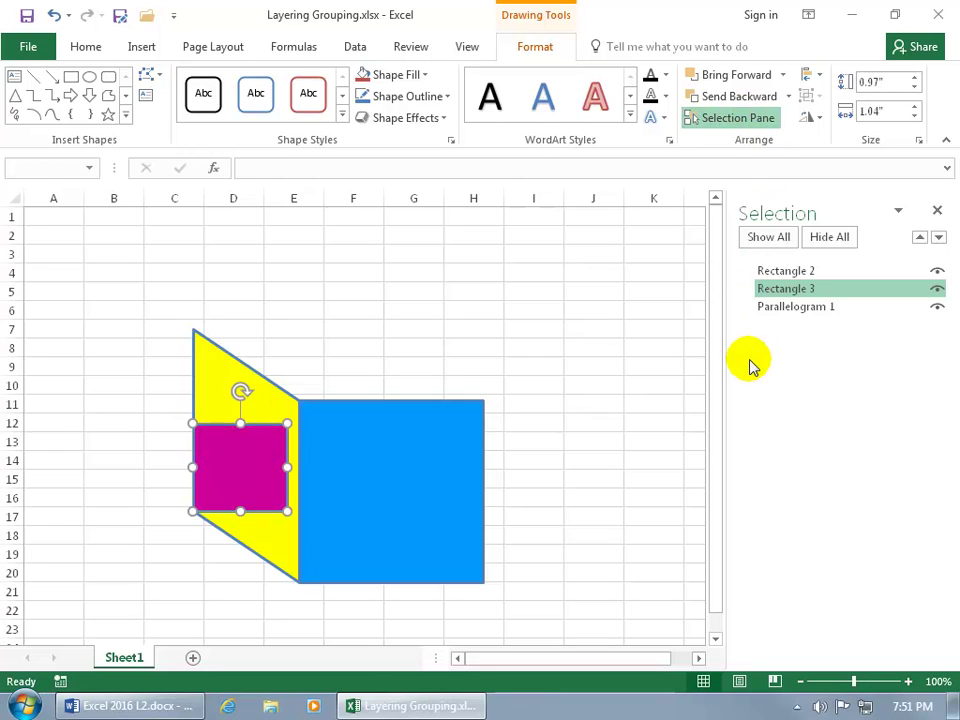
left_click(795, 289)
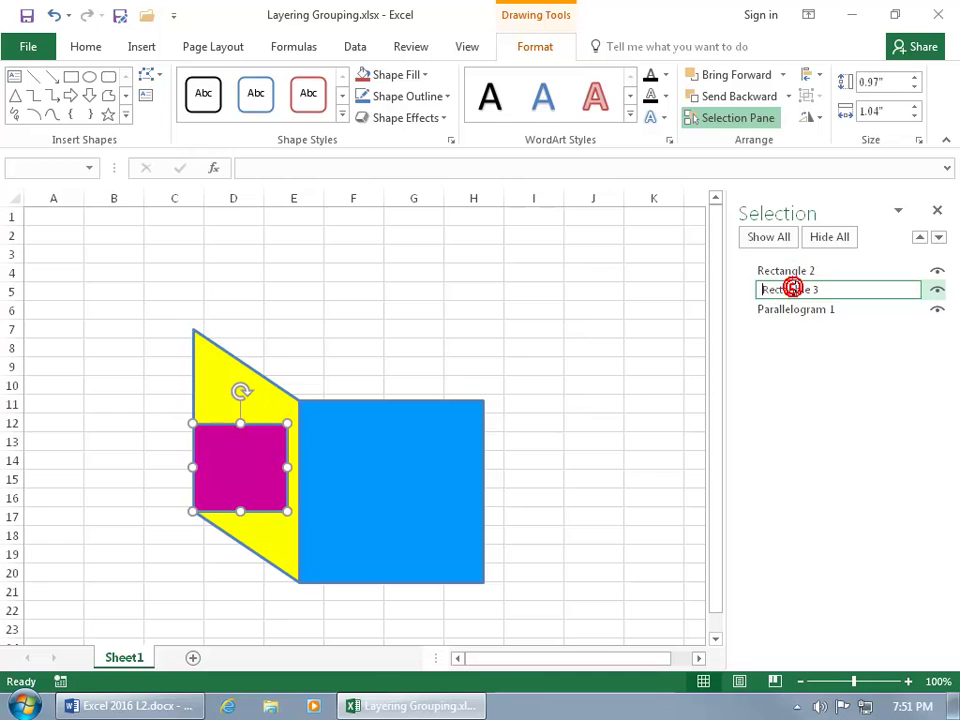
left_click_drag(820, 289, 687, 289)
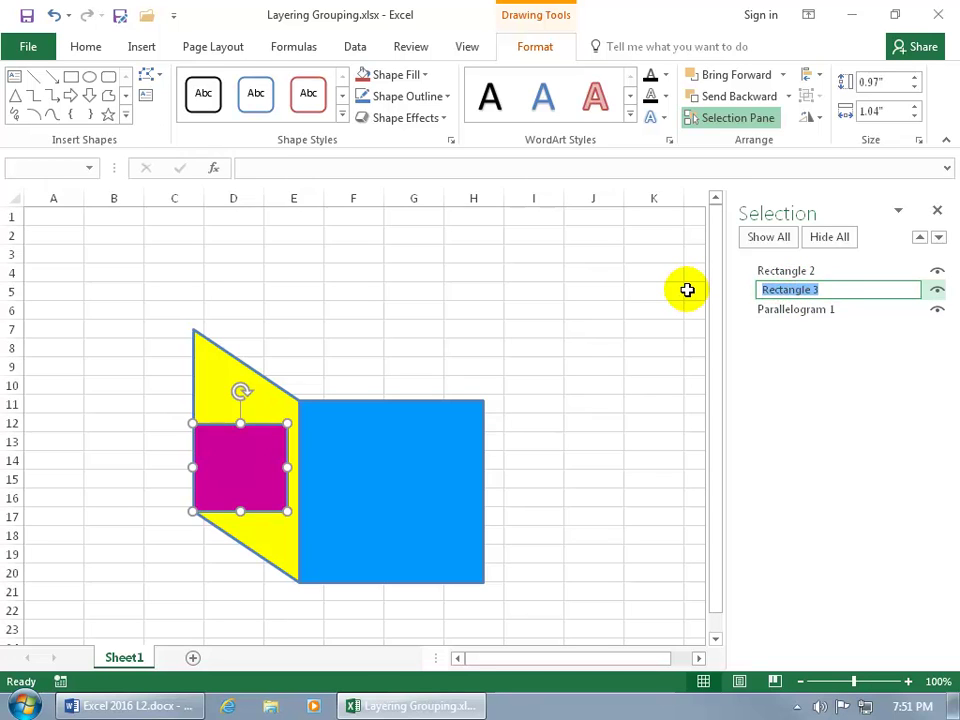
type("Pink")
key("Return")
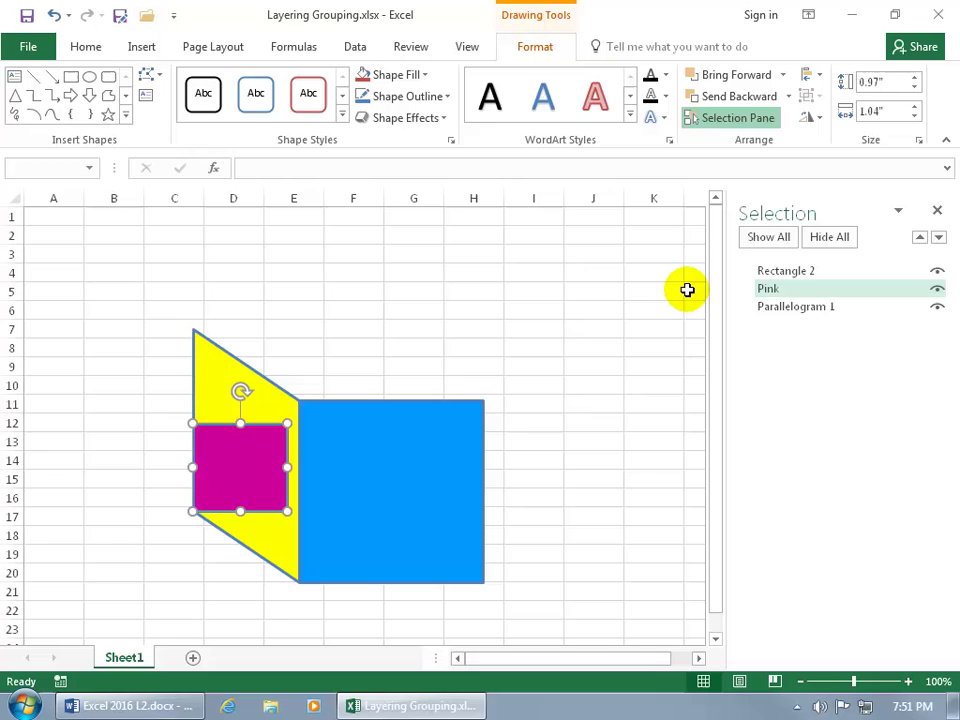
Rename the blue square, Rectangle 2, as Blue in the shape list and add Parallelogram 1 to the selection
left_click(795, 272)
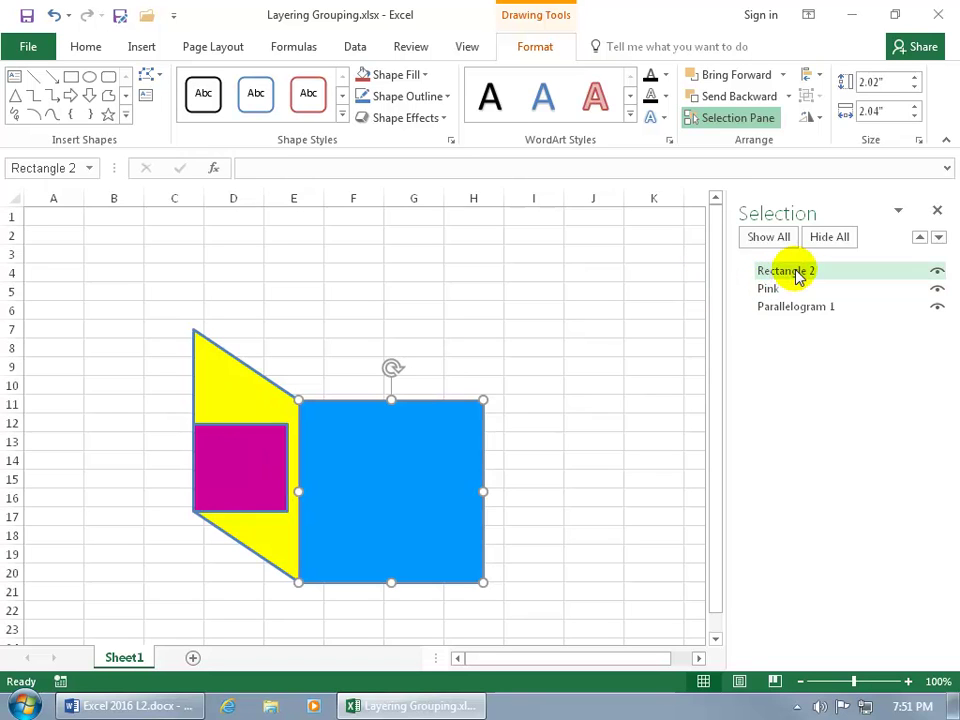
left_click(797, 272)
left_click_drag(818, 272, 695, 270)
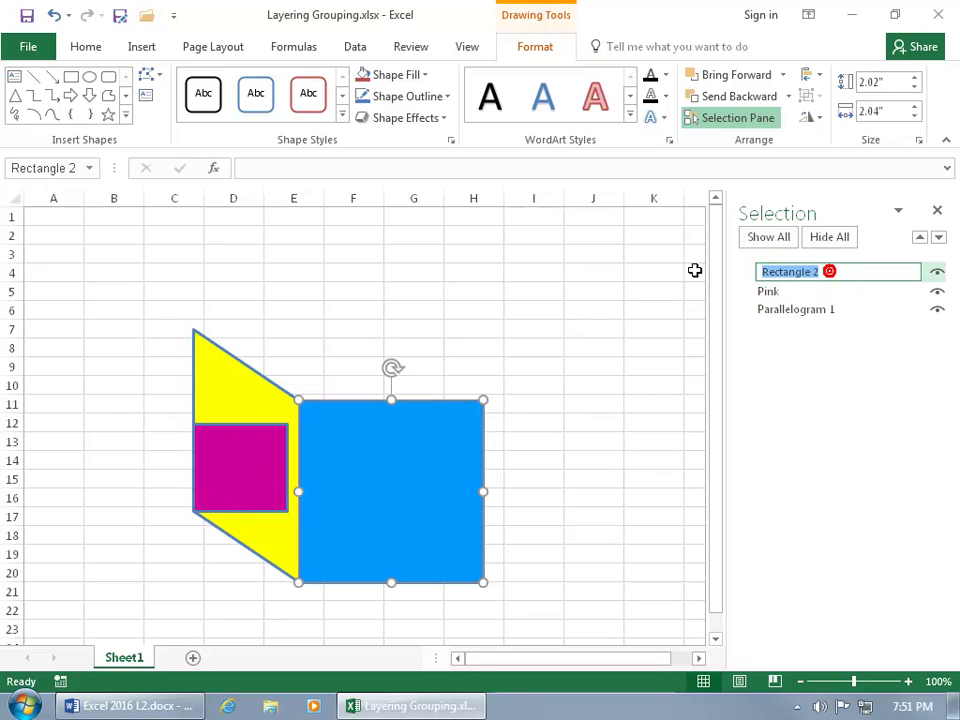
type("Blue")
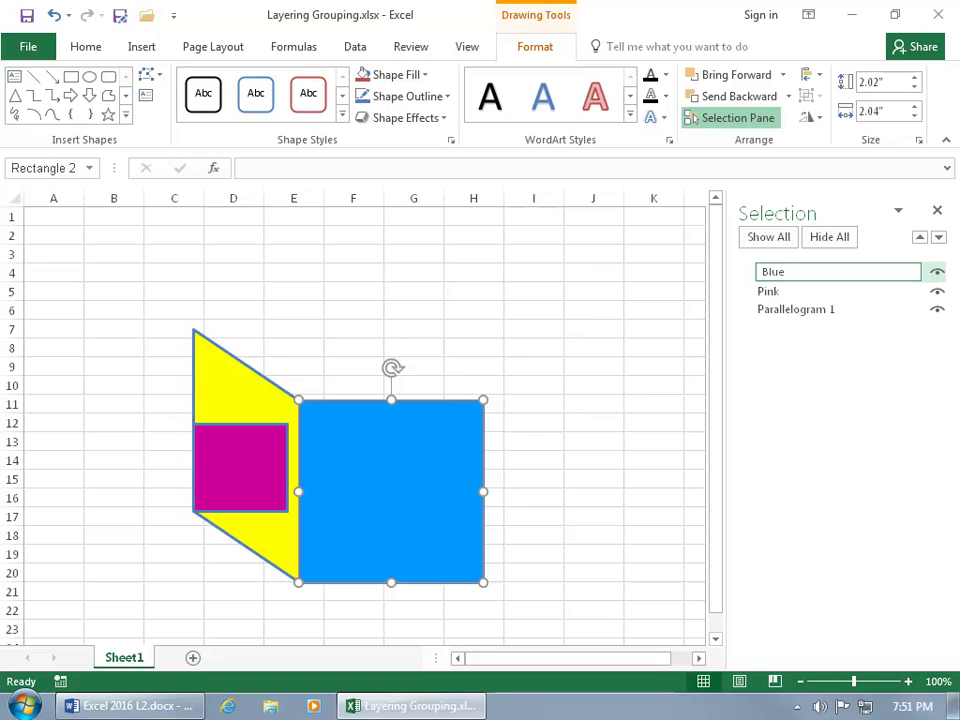
key("Return")
left_click(760, 307, "ctrl")
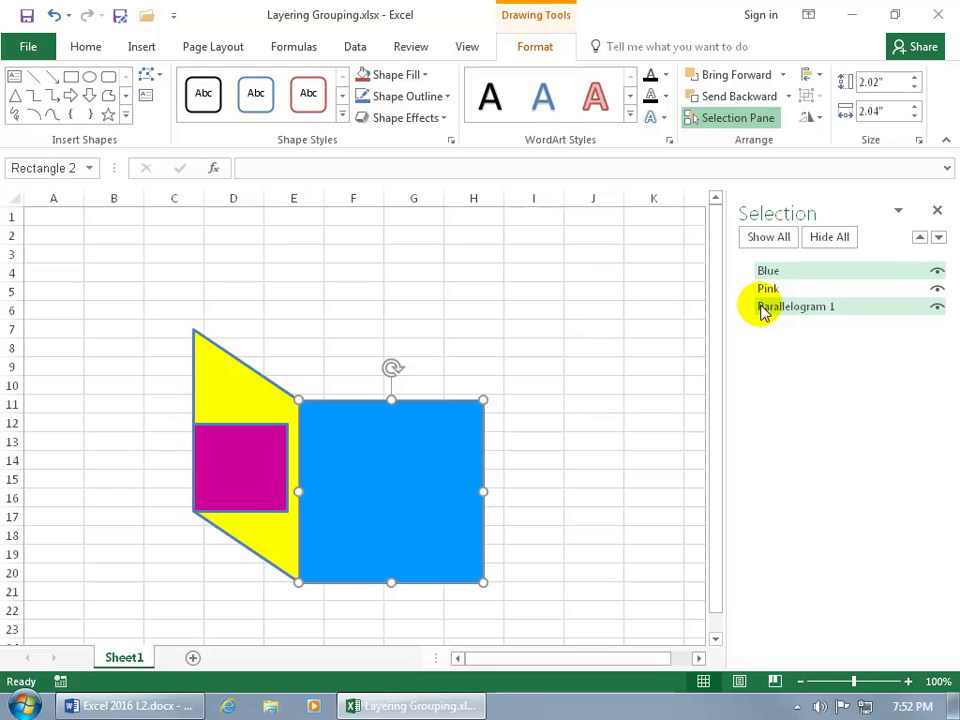
left_click(805, 275)
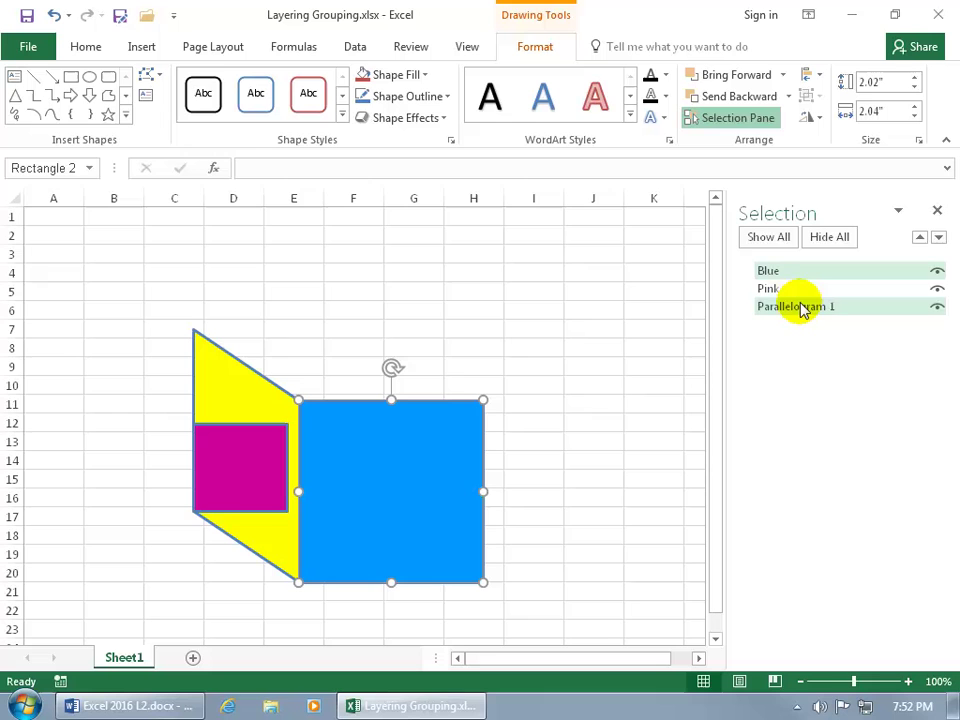
Send the Pink shape one layer back behind the parallelogram, and bring it forward again
left_click(800, 293)
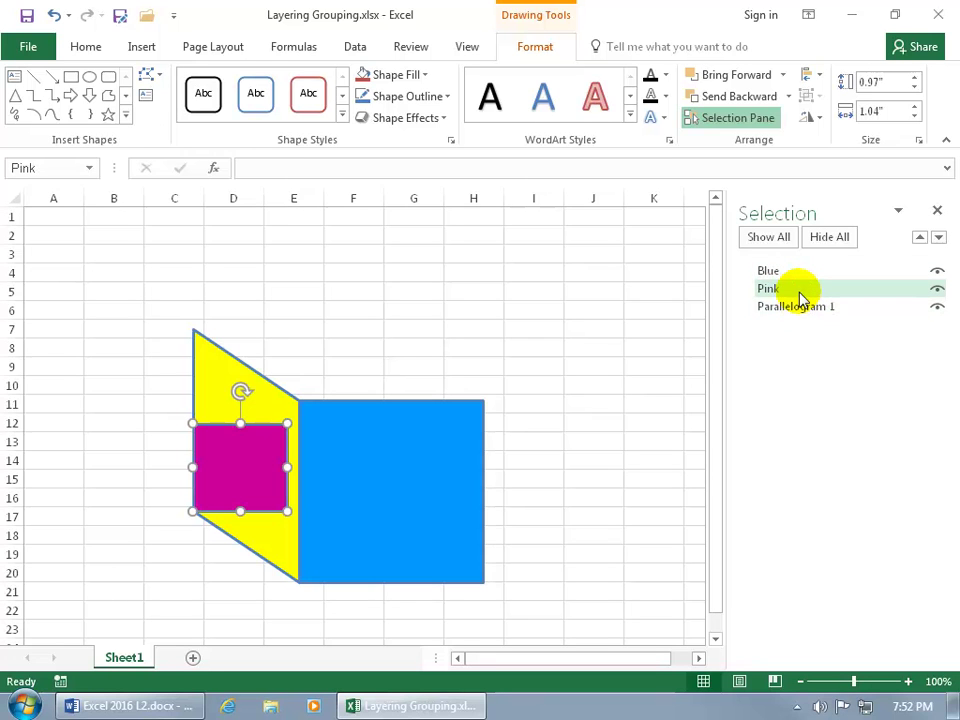
left_click(938, 238)
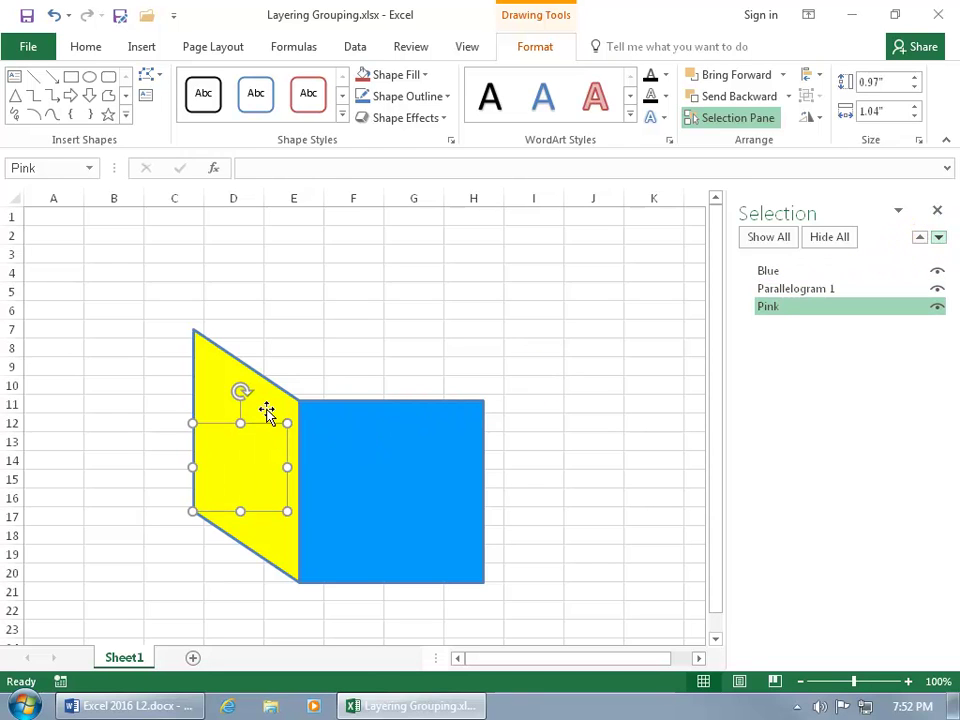
left_click(919, 237)
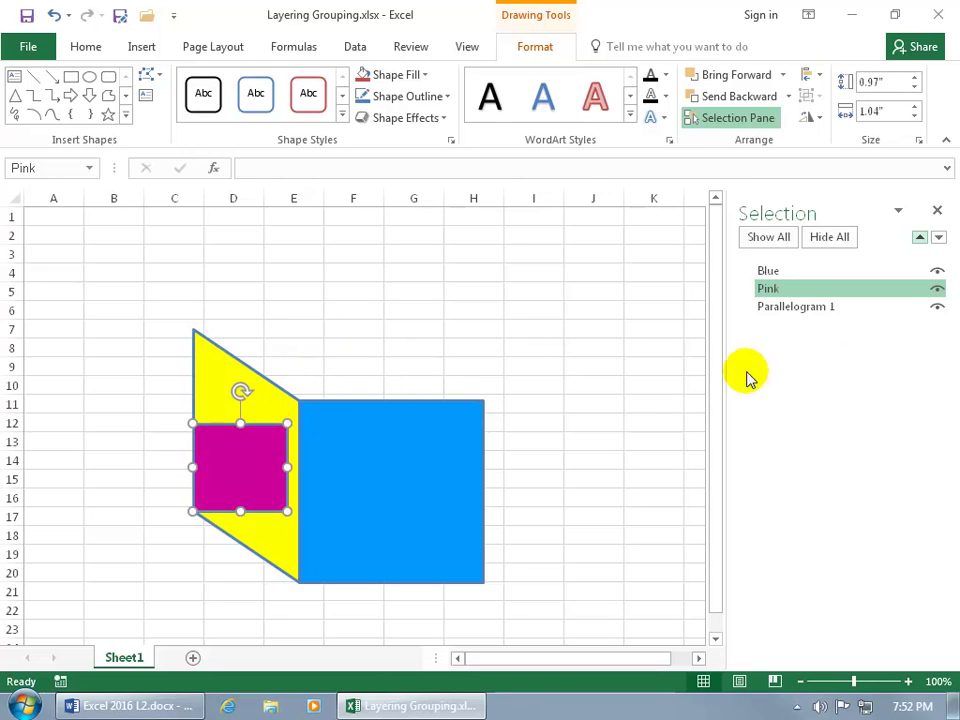
Hide Pink and Parallelogram 1 individually and show them again, and likewise hide and show all shapes at once
left_click(937, 289)
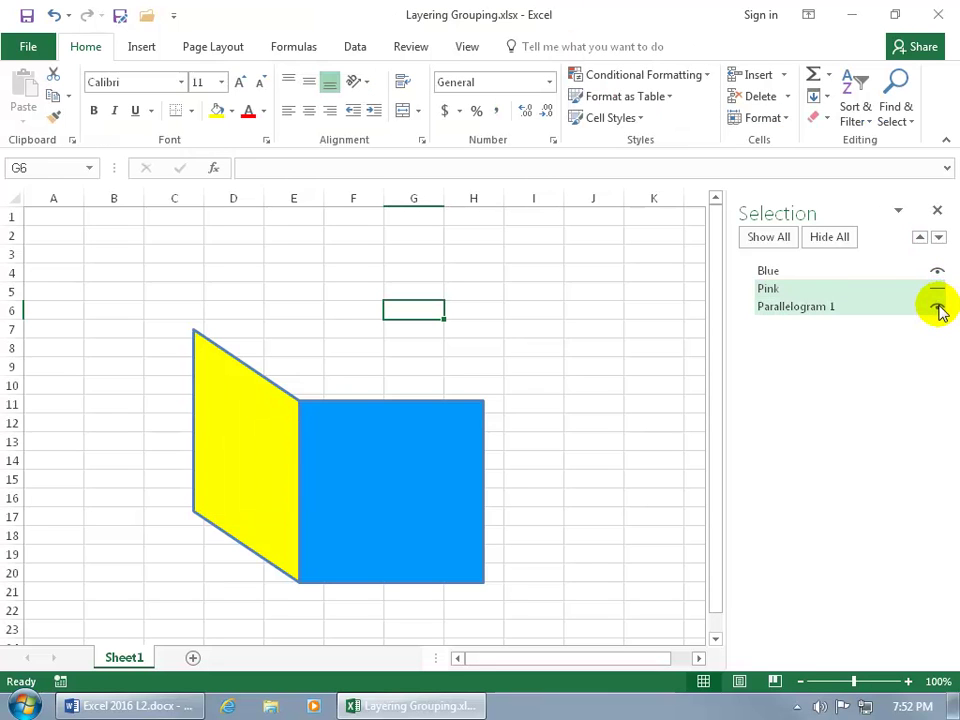
left_click(937, 307)
left_click(243, 446)
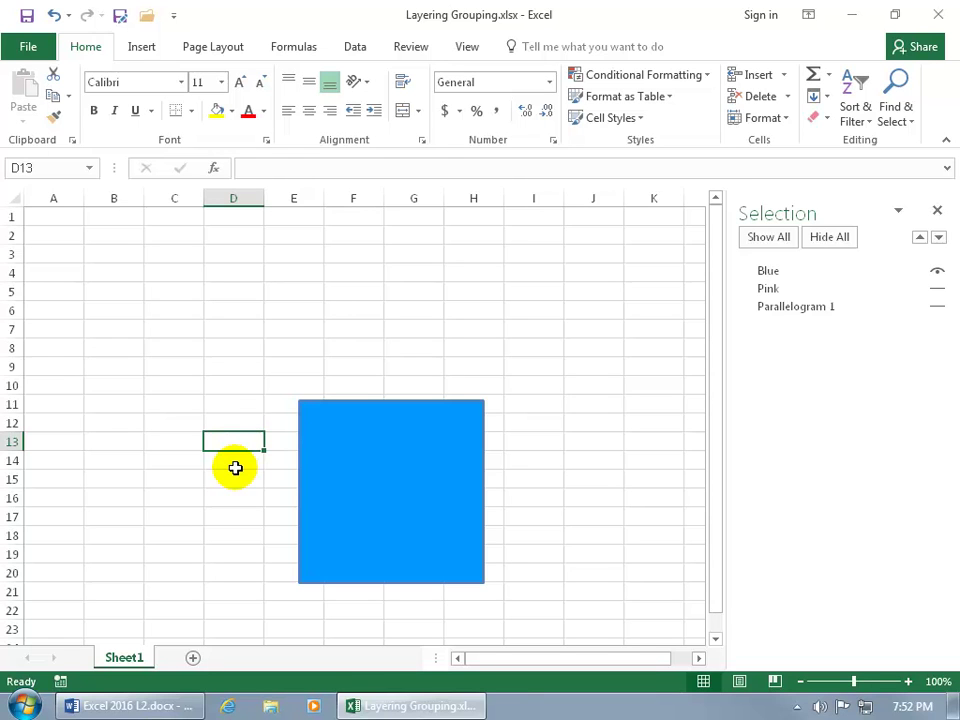
left_click(936, 289)
left_click(937, 306)
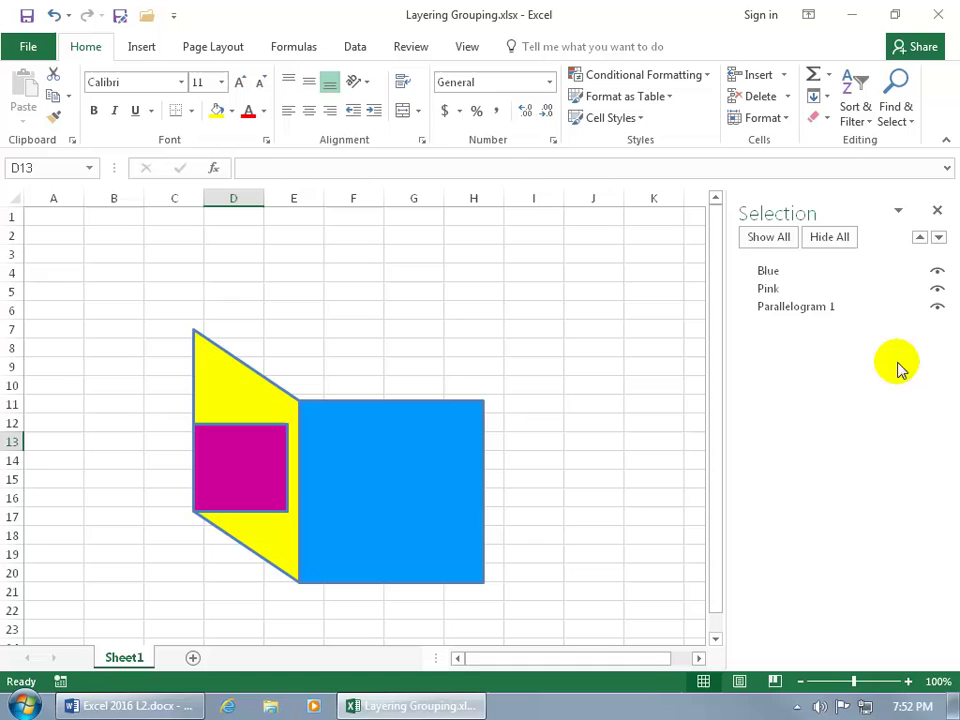
left_click(842, 238)
left_click(786, 242)
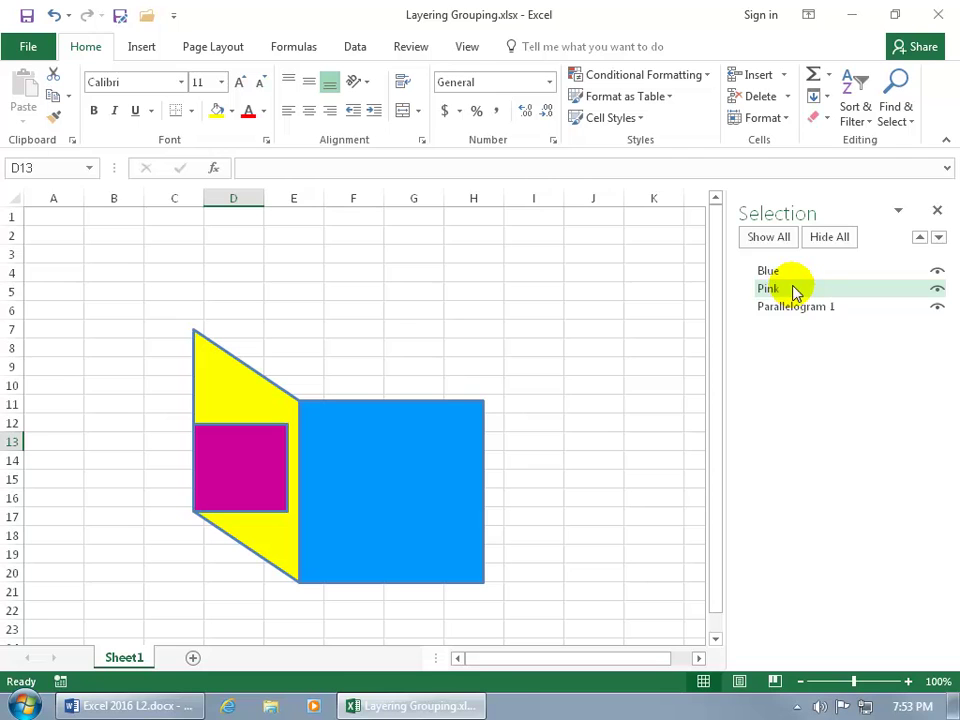
Close the shape list and undo the recent changes back to before the pink square was shrunk
left_click(937, 211)
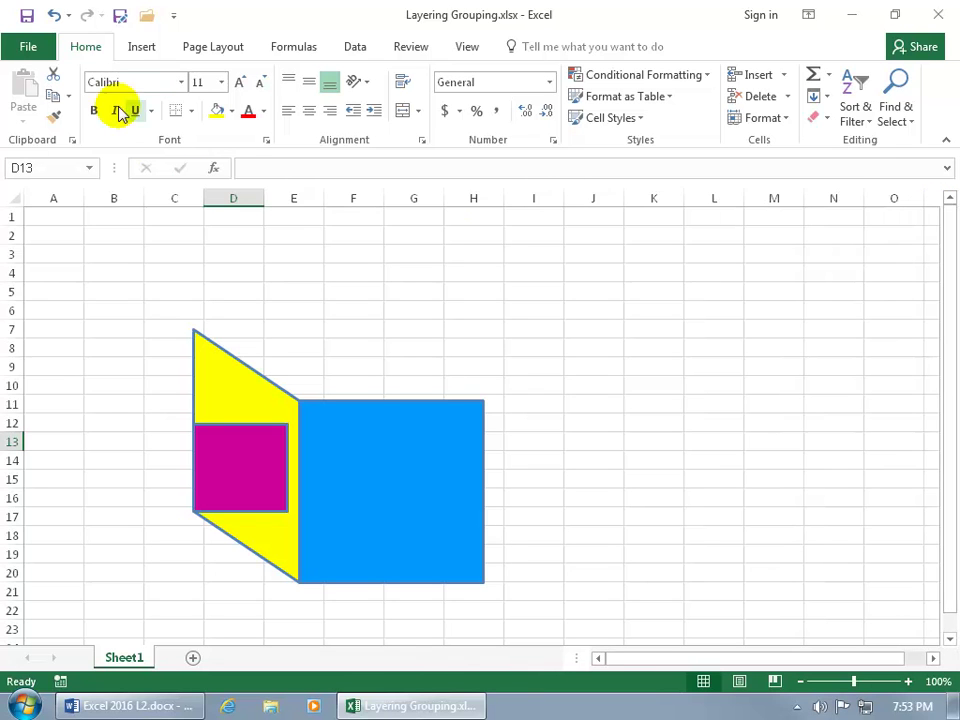
left_click(54, 16)
left_click(54, 16)
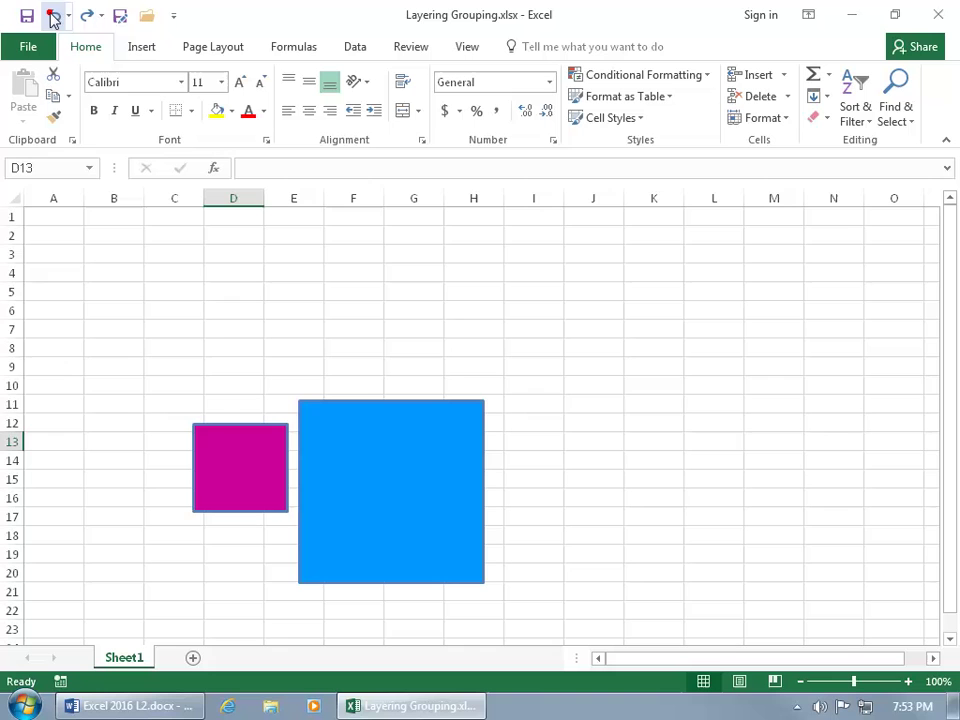
left_click(54, 16)
left_click(54, 16)
left_click(54, 16)
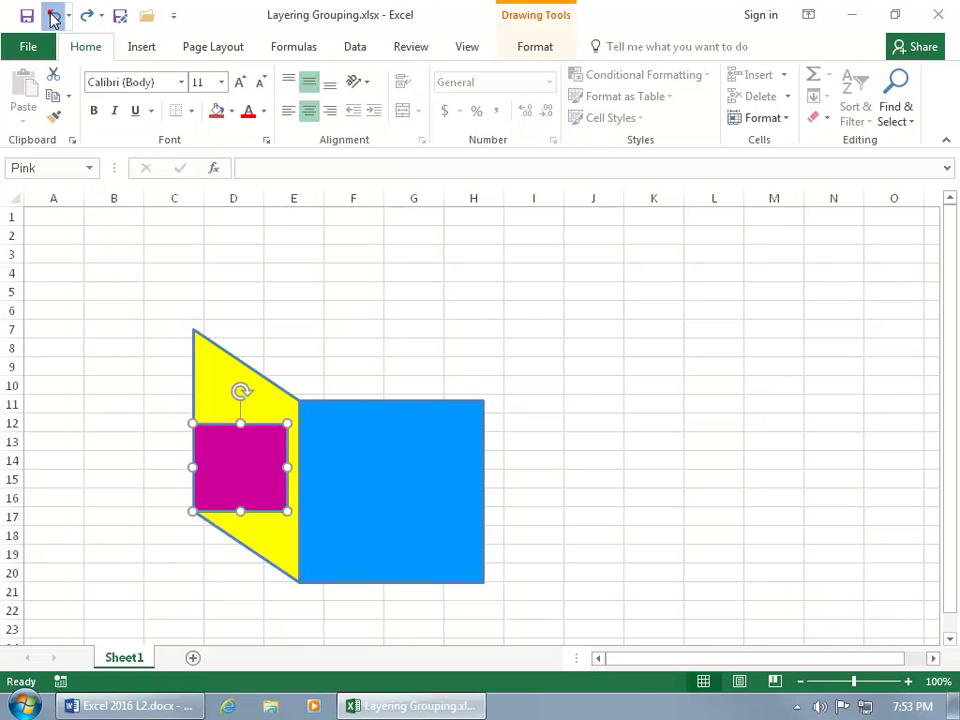
left_click(54, 16)
left_click(53, 16)
left_click(53, 16)
left_click(53, 16)
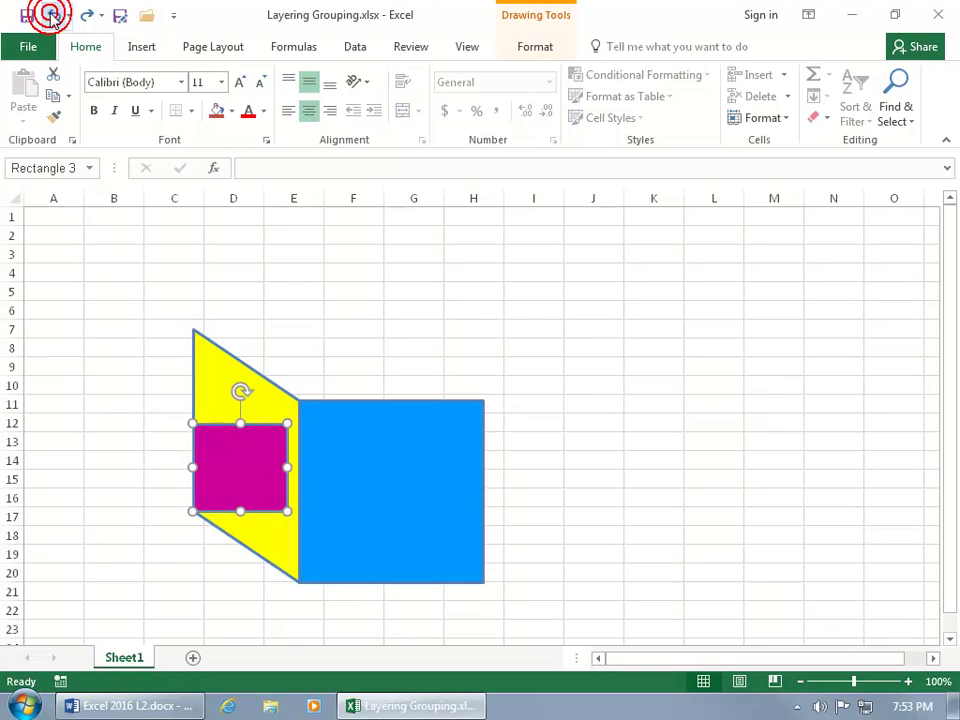
left_click(53, 16)
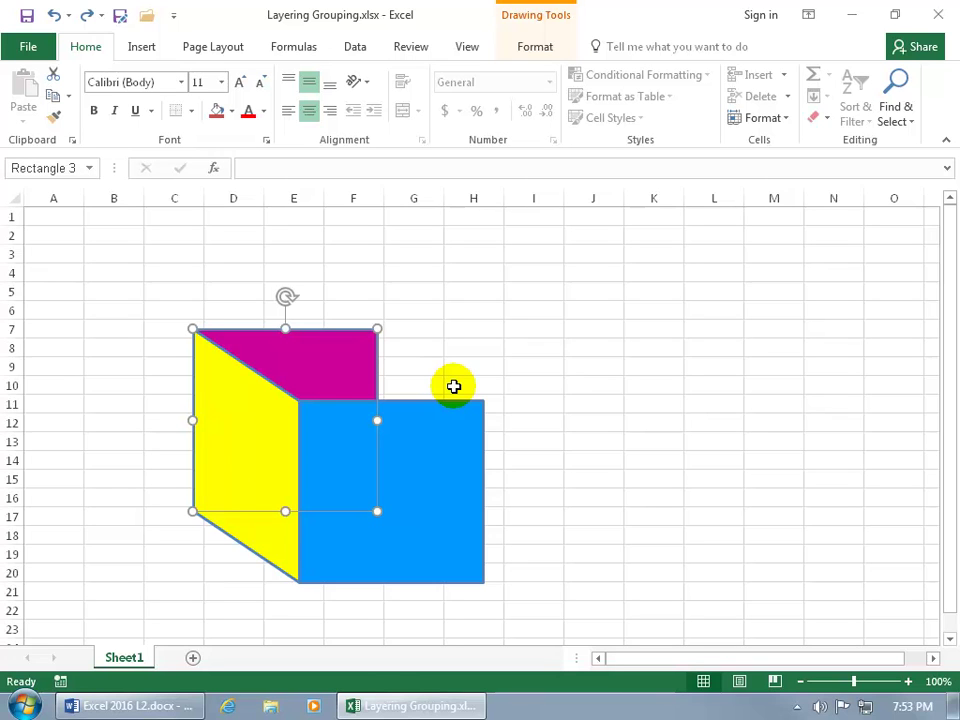
Select all three shapes, move them together to about columns F to K, rows 5 to 18, and deselect them
left_click(249, 428, "shift")
left_click(420, 456, "shift")
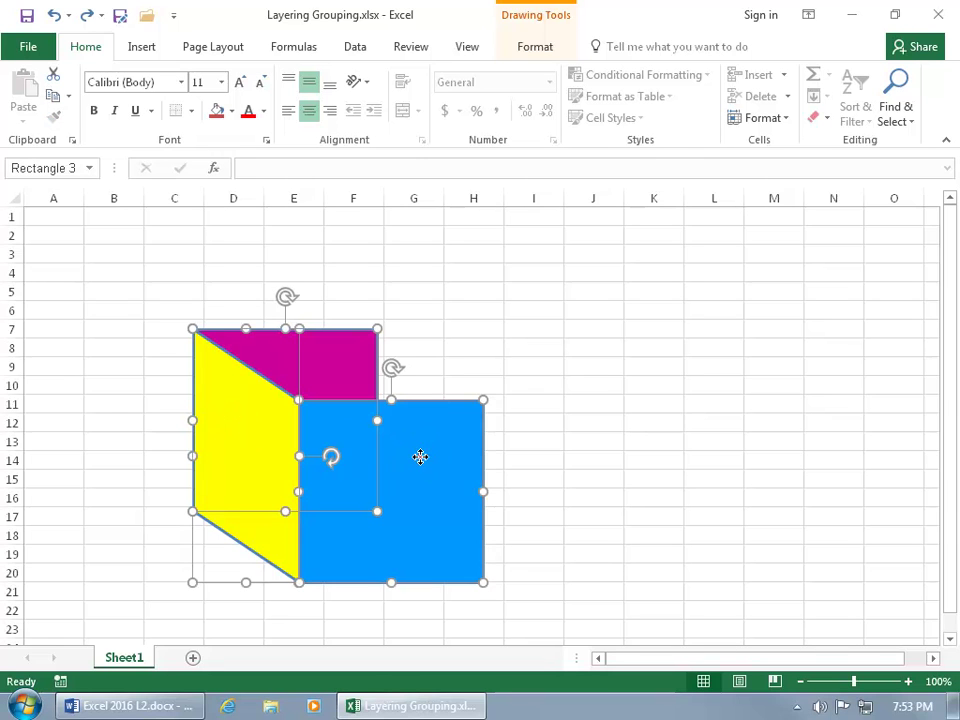
left_click_drag(437, 506, 591, 459)
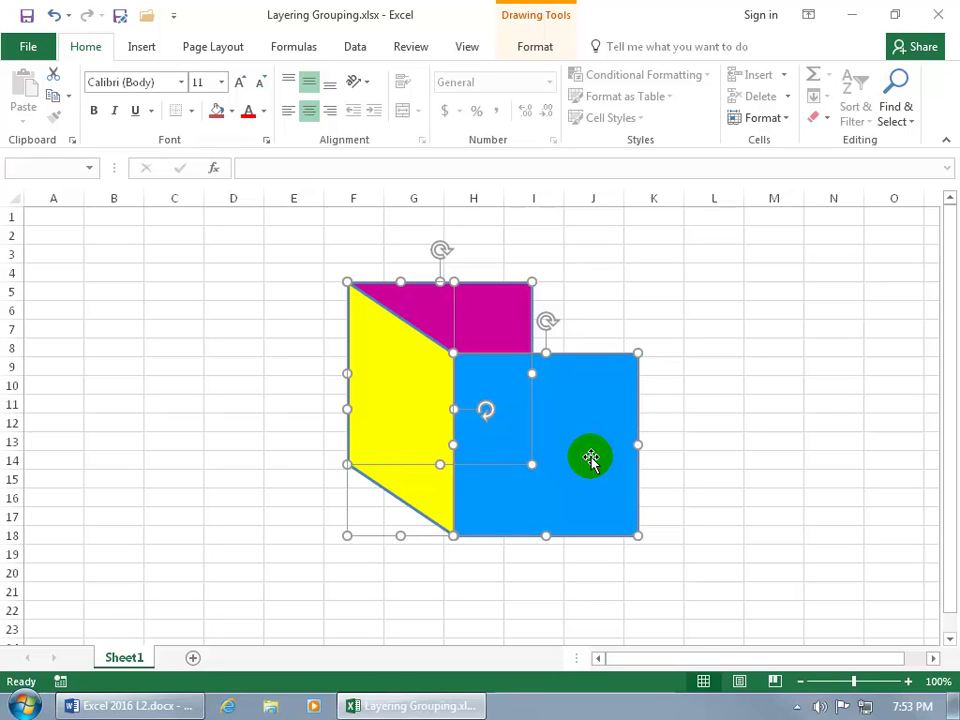
left_click(264, 452)
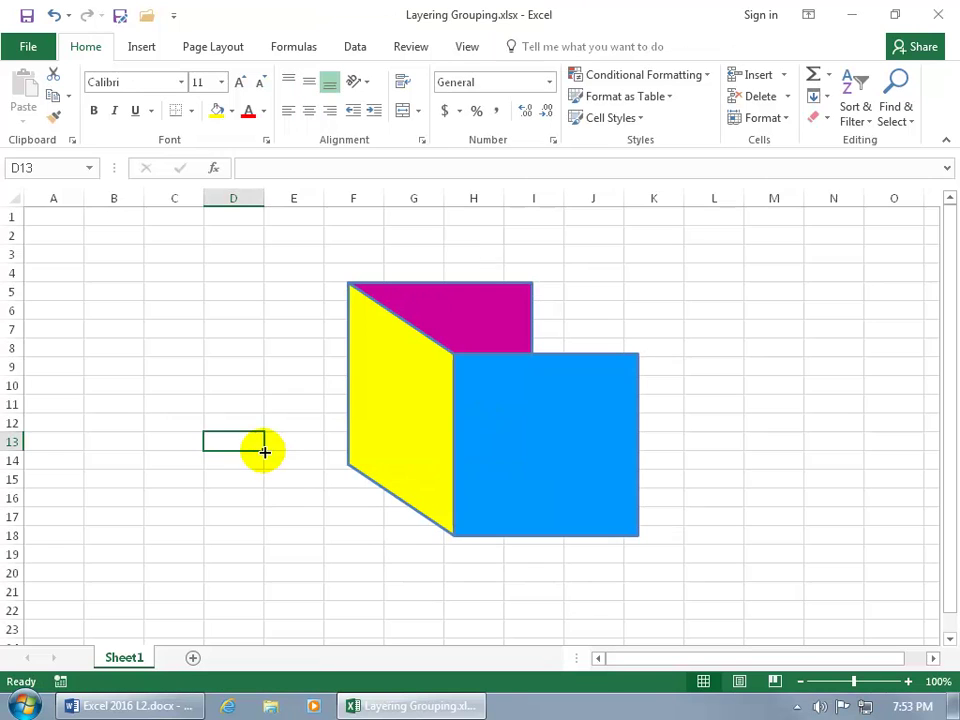
Select the yellow, pink and blue shapes together and move them to about columns B to F, rows 8 to 21
left_click(372, 403)
left_click(485, 315, "shift")
left_click(561, 384, "shift")
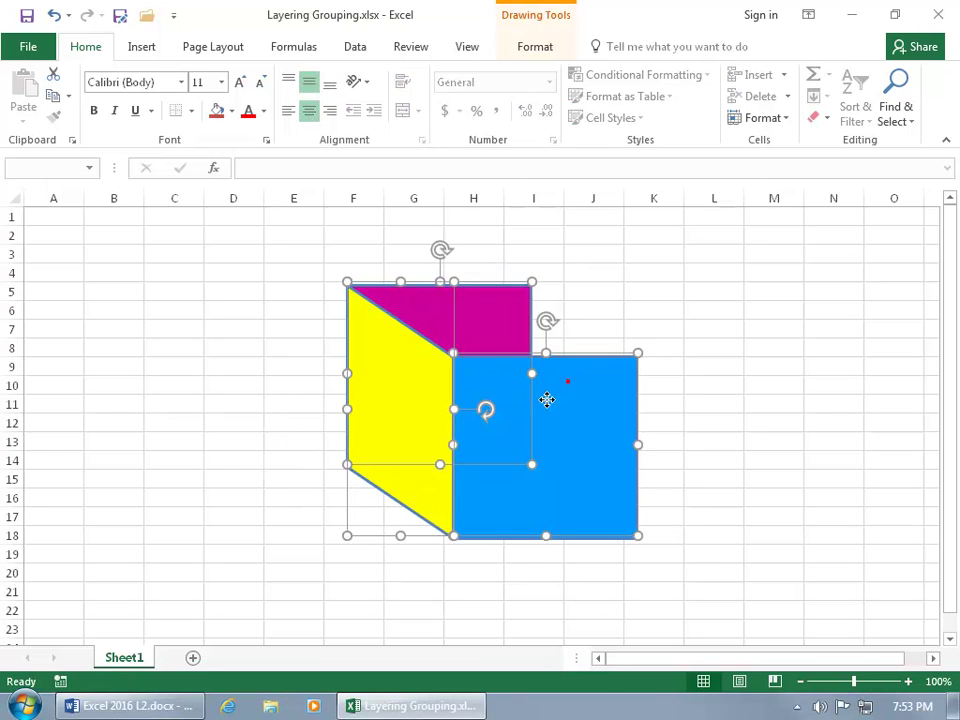
left_click_drag(546, 399, 396, 459)
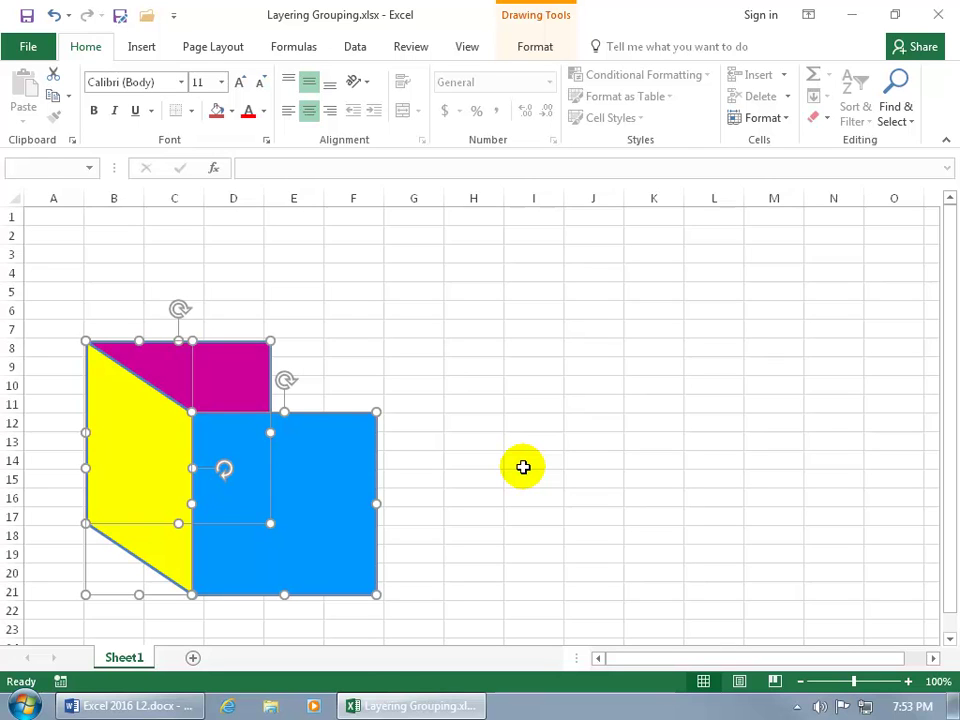
Group the three selected shapes into a single object
left_click(531, 50)
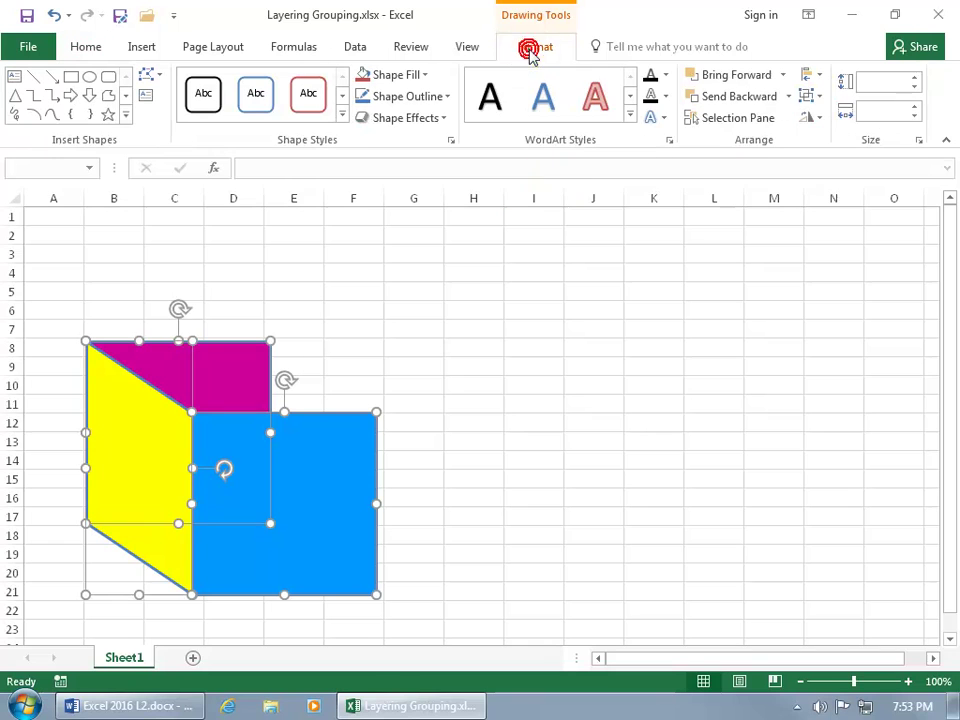
left_click(816, 98)
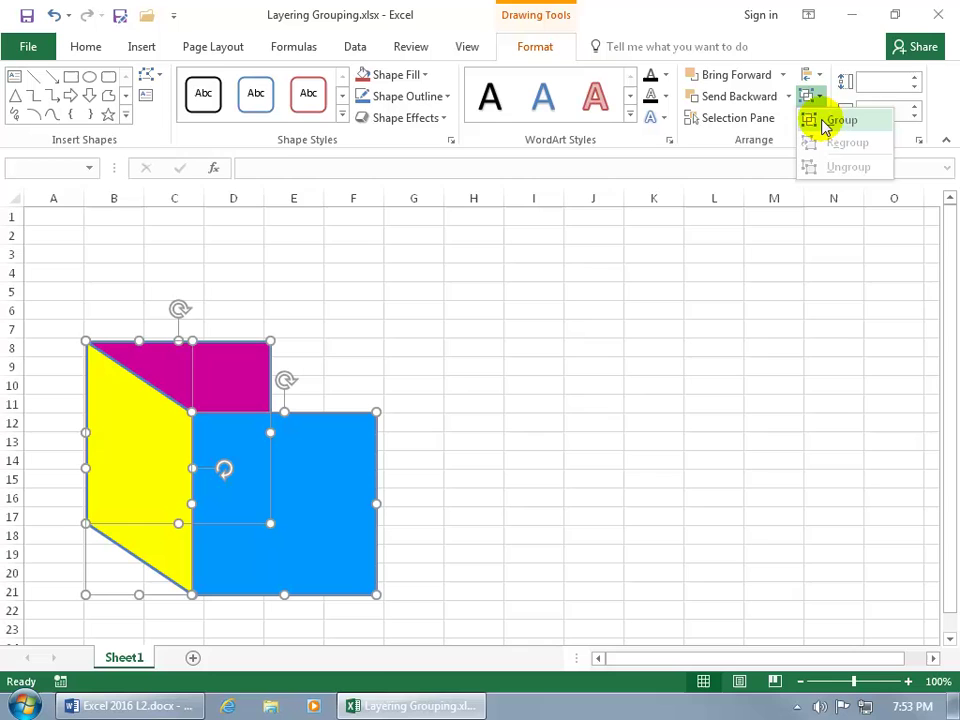
left_click(316, 489)
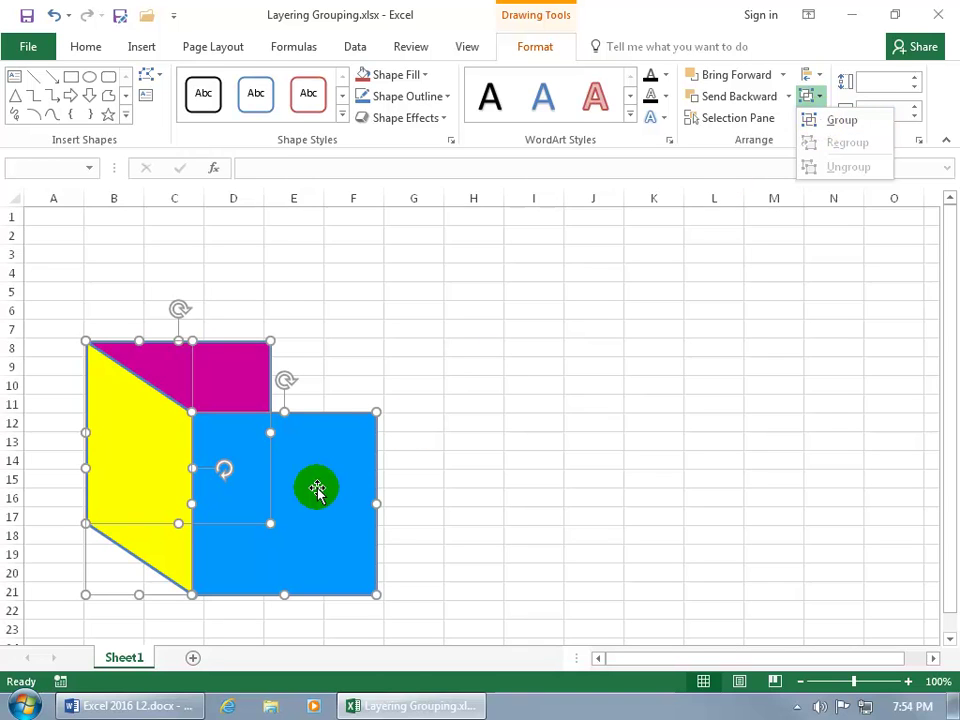
right_click(318, 490)
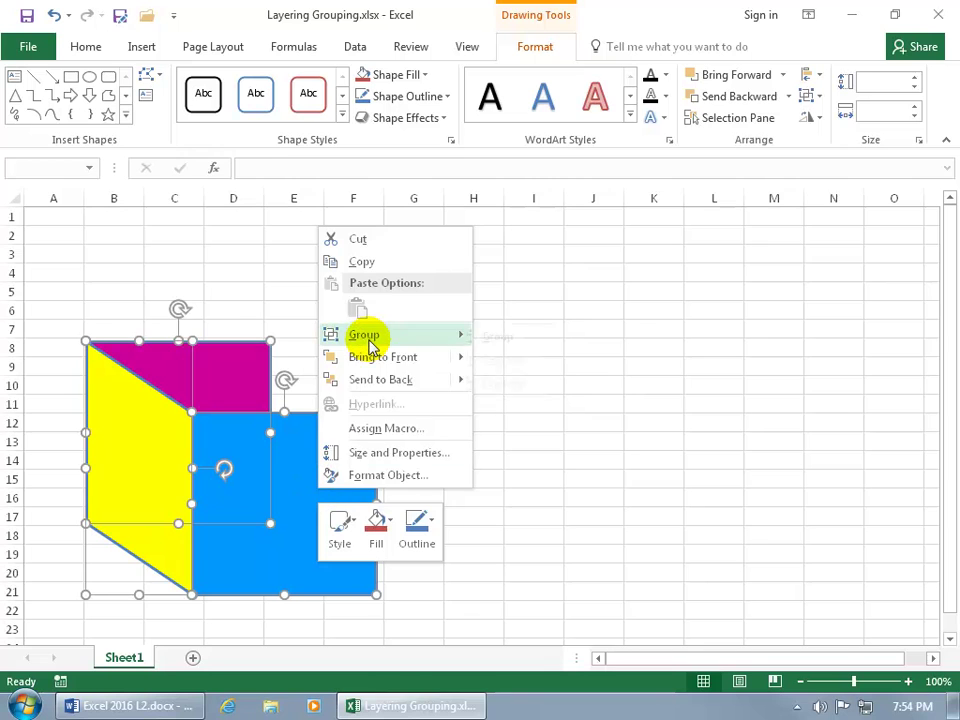
mouse_move(463, 345)
left_click(512, 337)
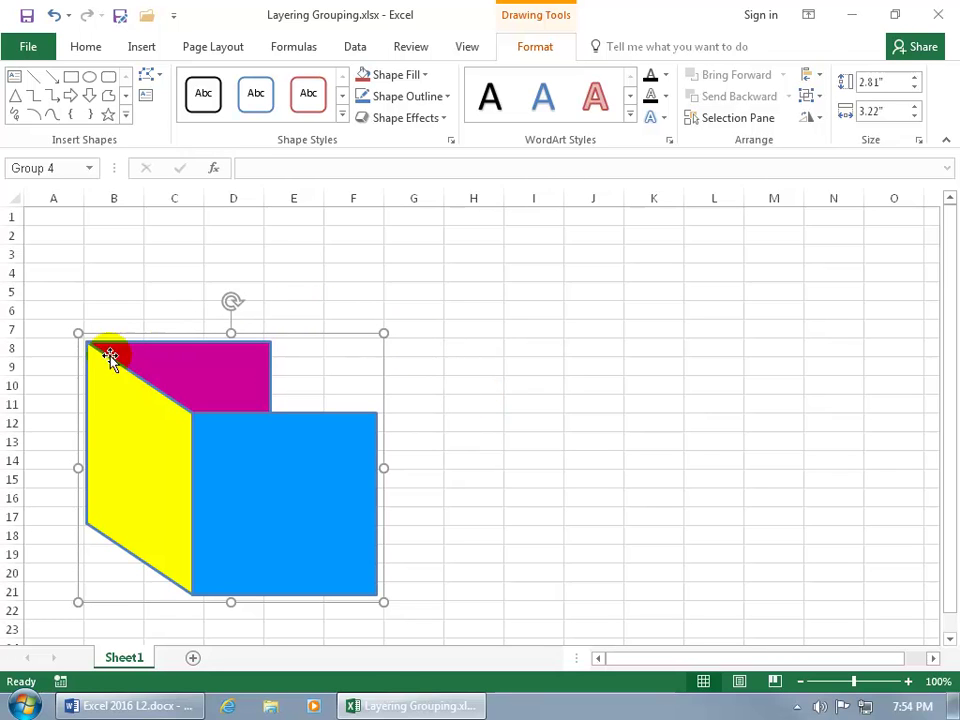
Shrink the group proportionally to about 1.95" high and 2.23" wide, and move it to about columns G to J, rows 7 to 16
left_click_drag(383, 602, 313, 568)
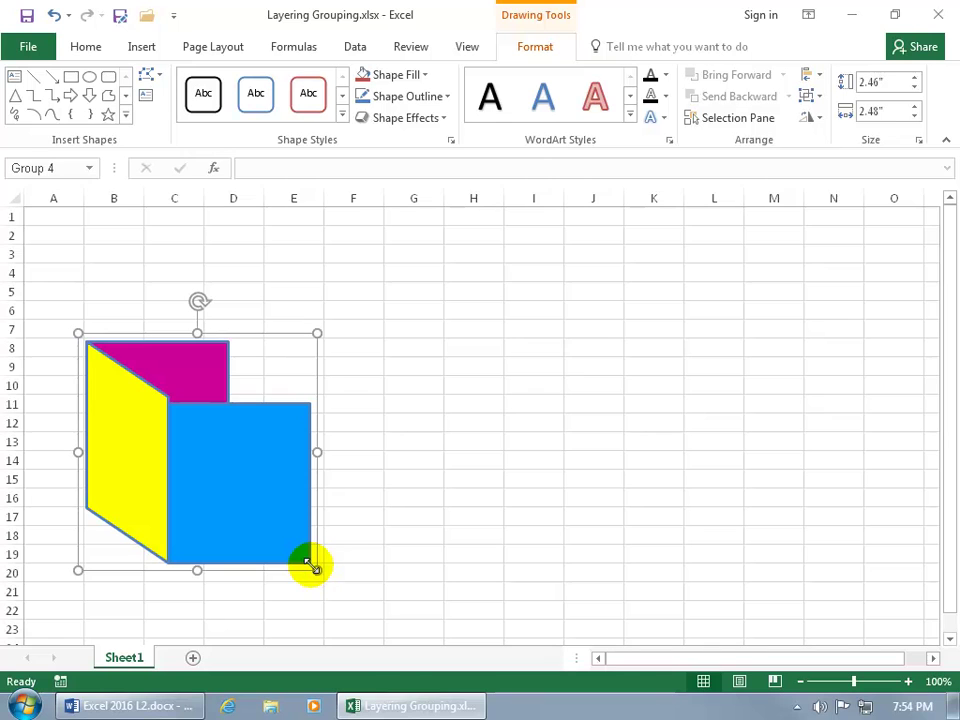
key("ctrl+z")
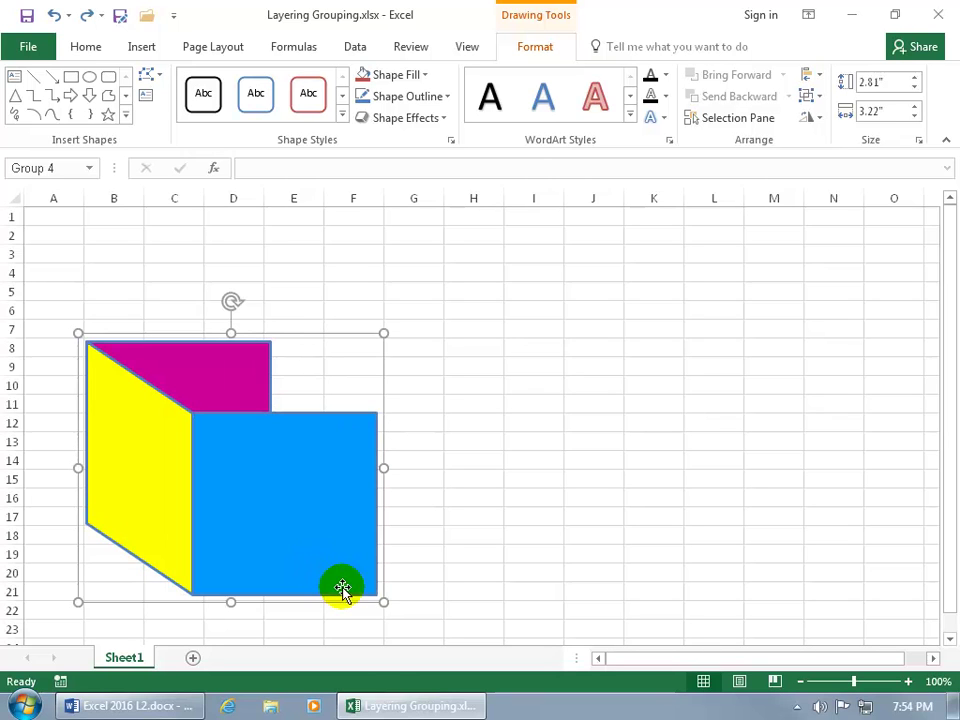
left_click_drag(381, 600, 278, 518)
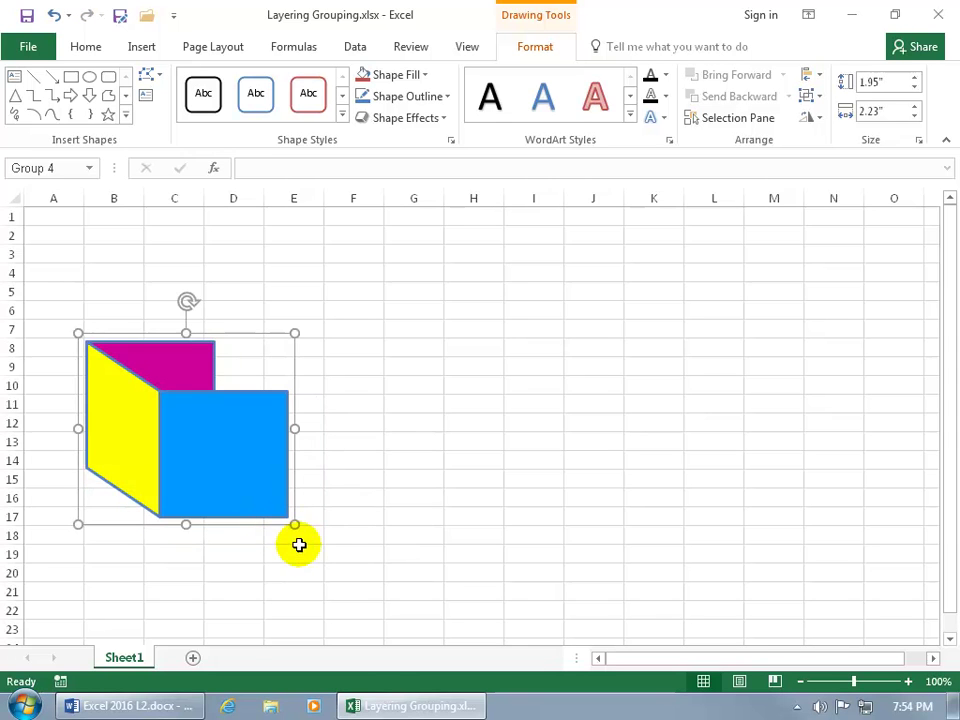
left_click(204, 446)
left_click_drag(207, 444, 525, 423)
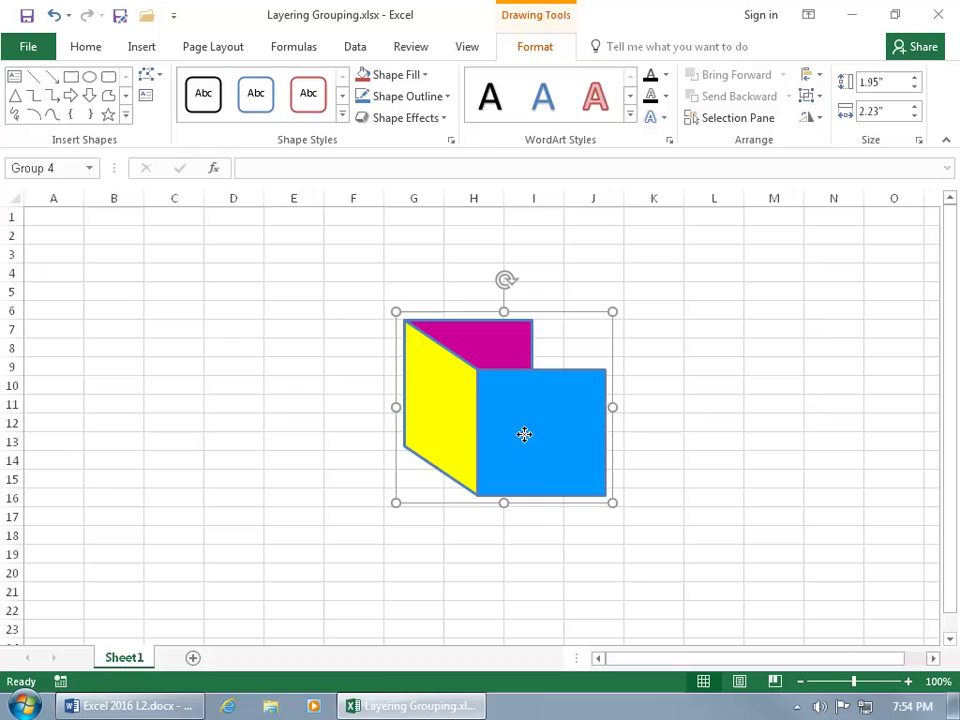
Select only the blue square inside the group and apply the light red gradient theme style to it
left_click(524, 436)
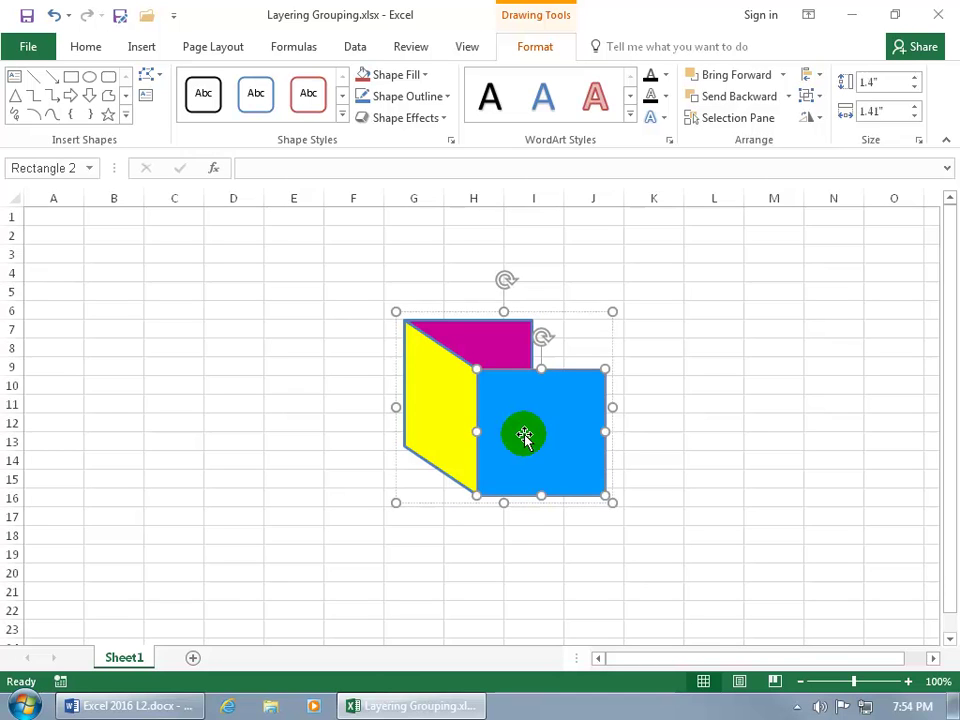
left_click(341, 117)
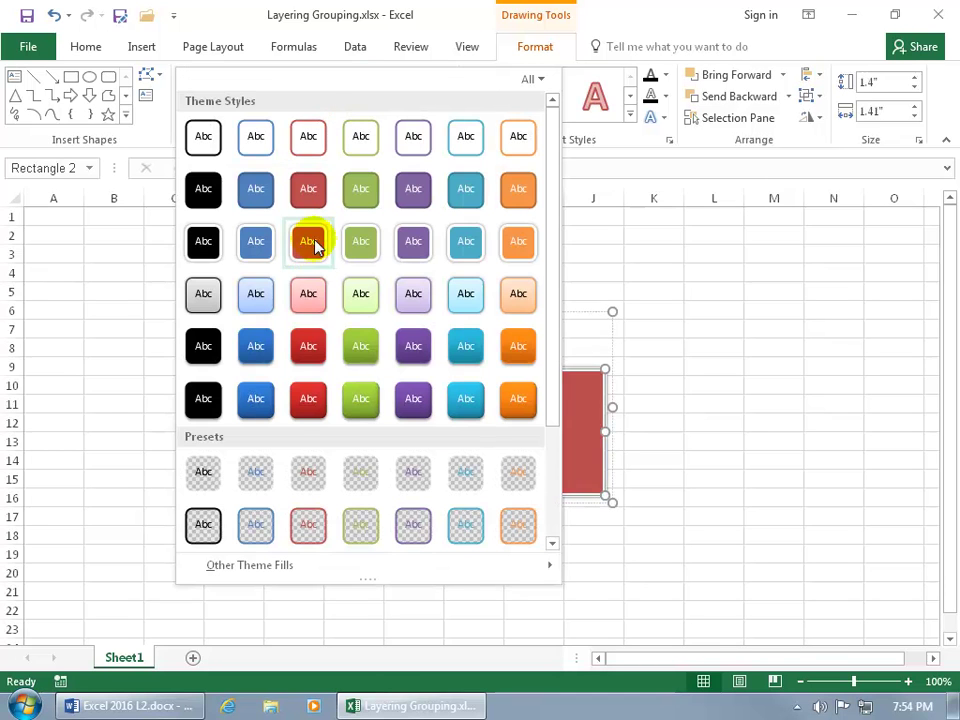
left_click(309, 295)
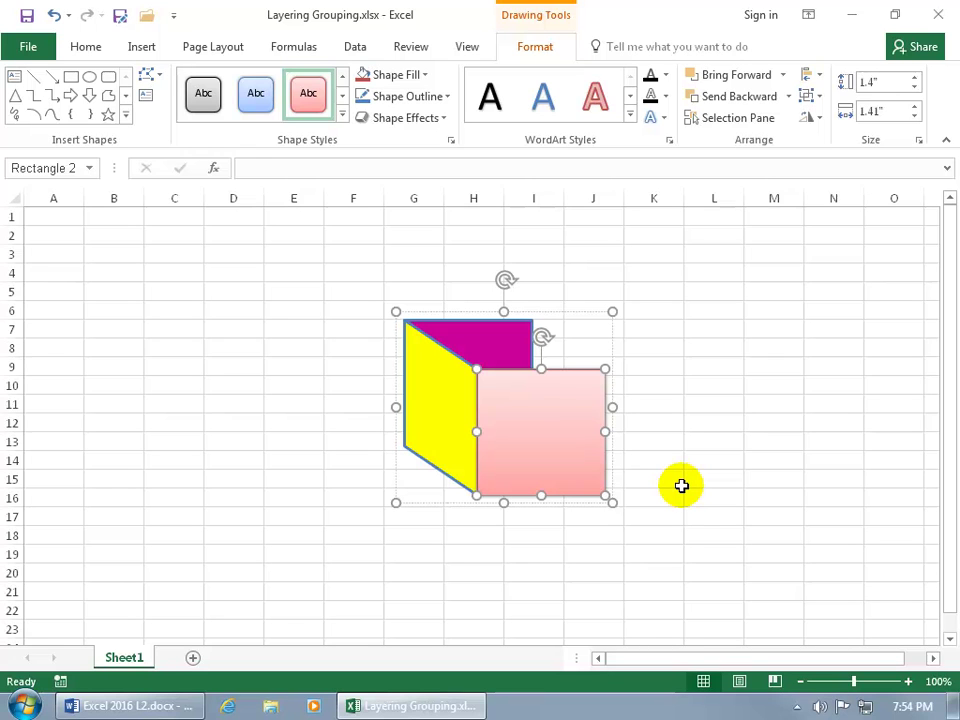
Ungroup the shapes and deselect them
right_click(538, 405)
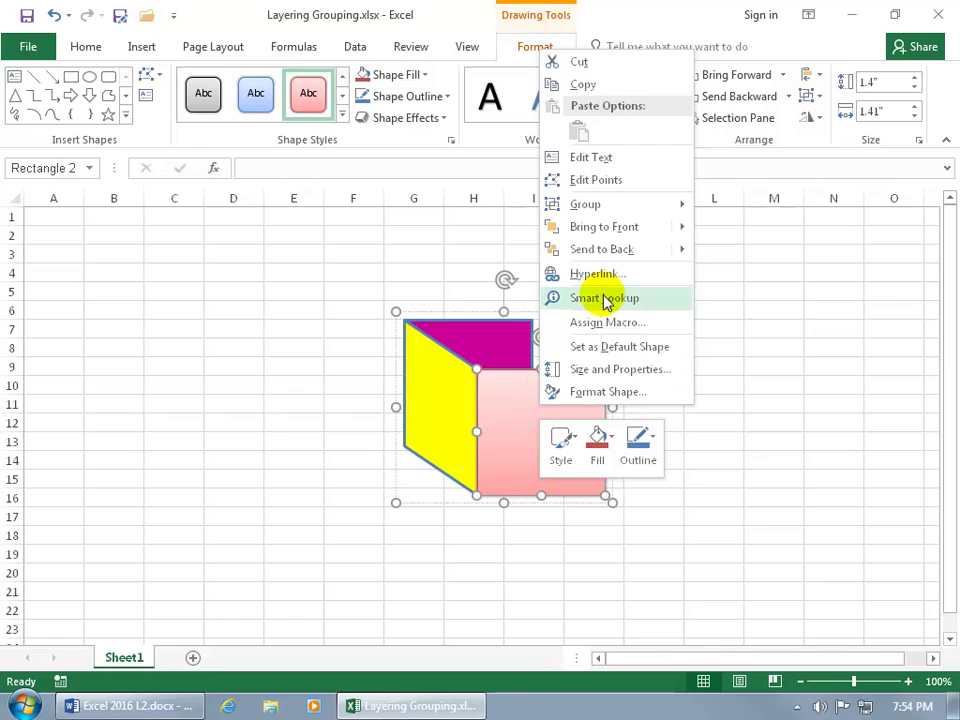
mouse_move(628, 208)
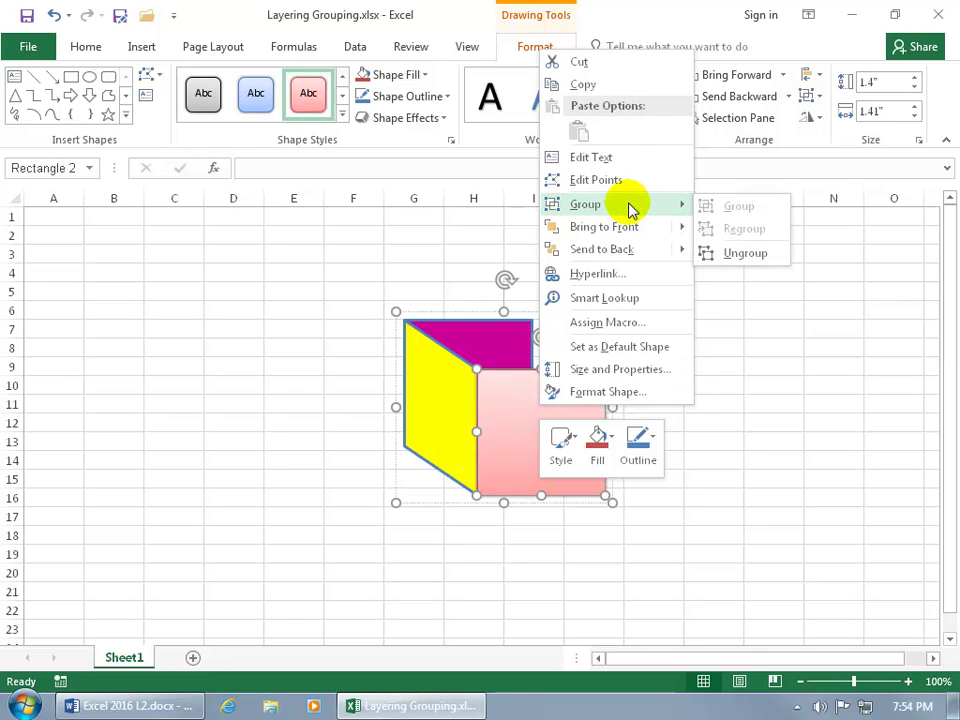
left_click(757, 256)
left_click(662, 335)
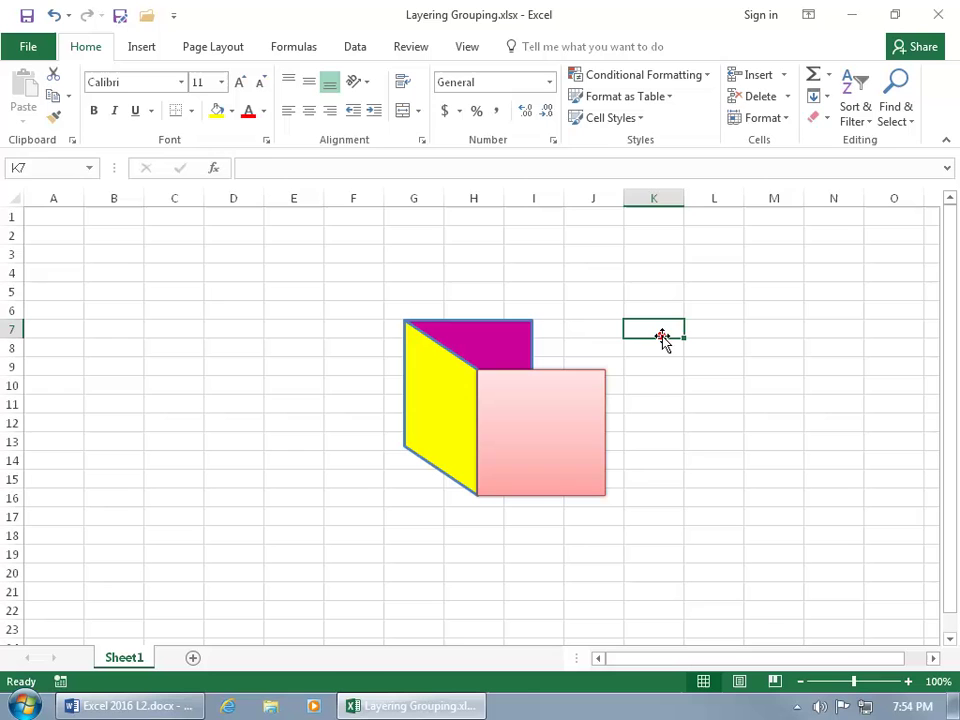
Check the ungrouped shapes by selecting the light red square, the yellow parallelogram and the pink square one at a time
left_click(582, 390)
left_click(440, 390)
left_click(506, 343)
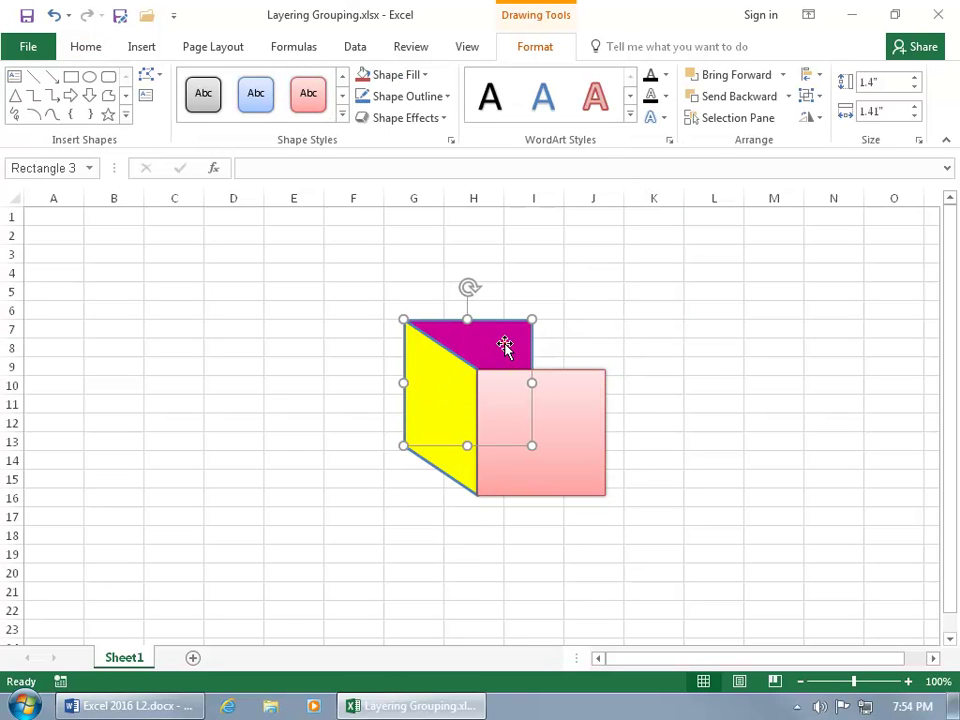